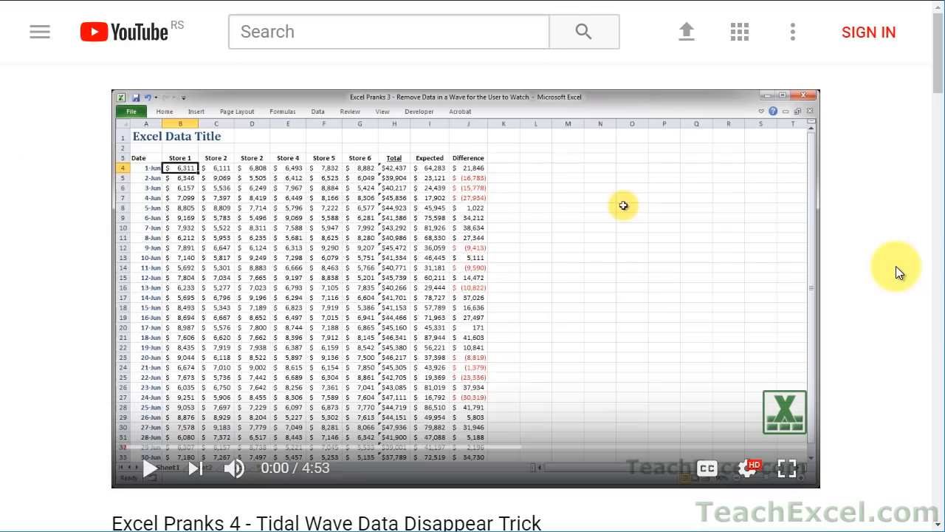
Step: Subscribe to the TeachExcel channel from the Excel Pranks 4 video page
scroll(896, 266, "down", 5)
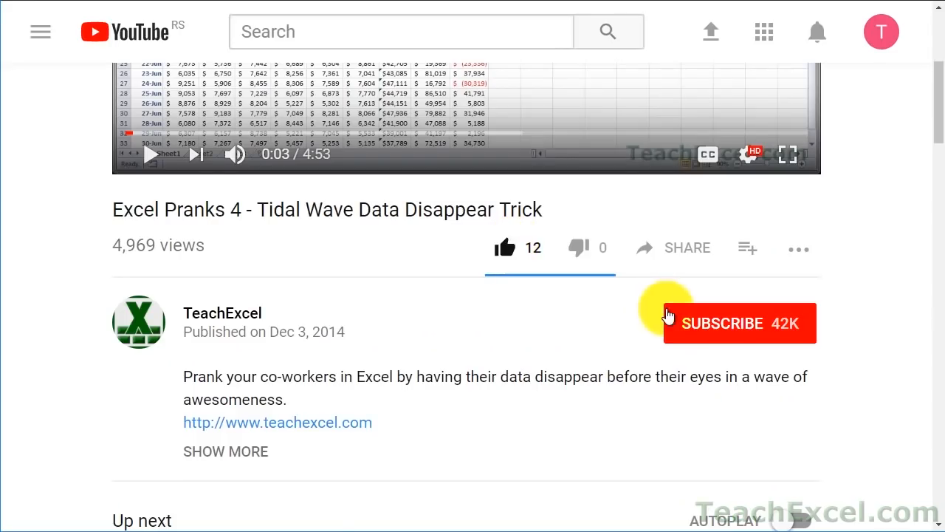
left_click(694, 319)
left_click(802, 326)
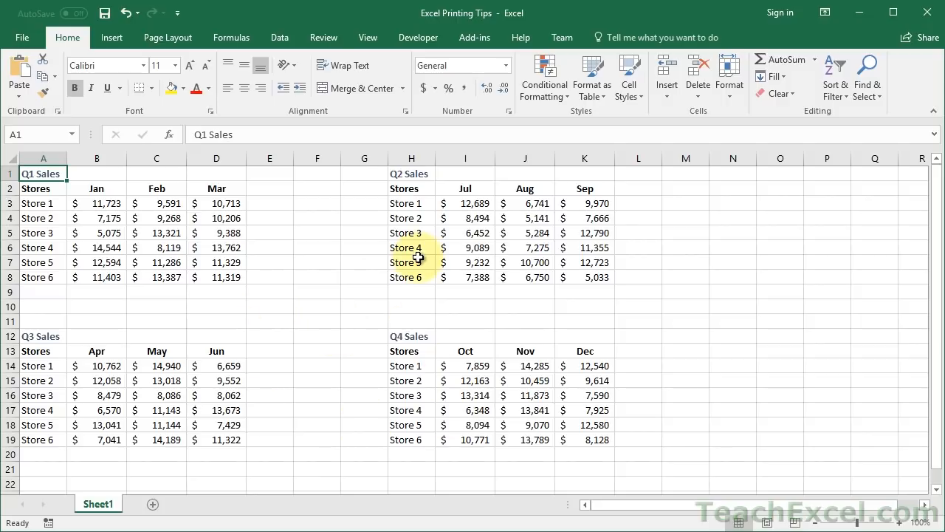
Step: Switch to the Excel Printing Tips workbook and examine how the sales tables are laid out across the print preview pages
left_click(900, 523)
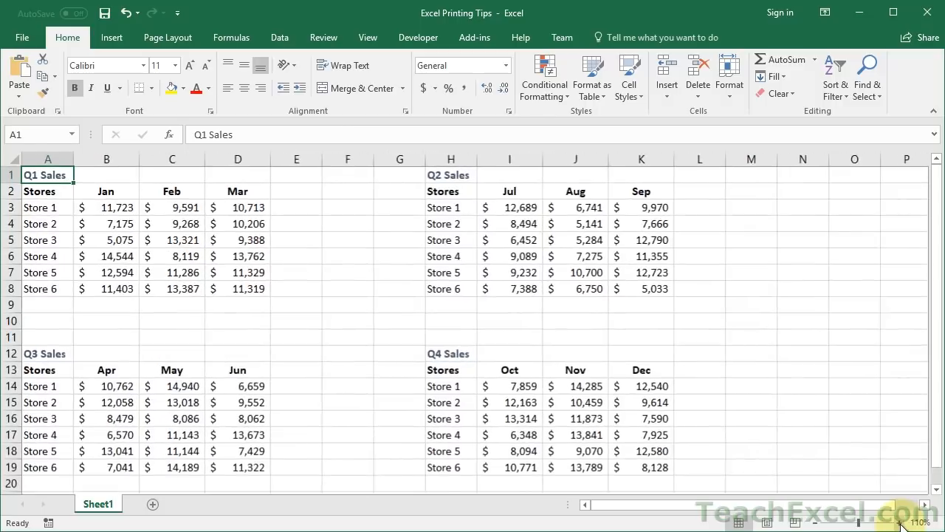
left_click(900, 523)
key("ctrl+p")
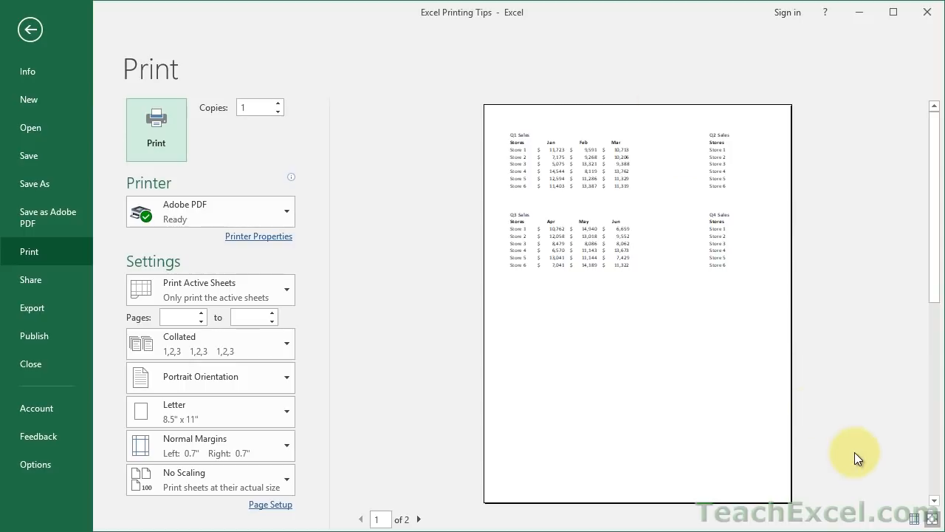
left_click(933, 519)
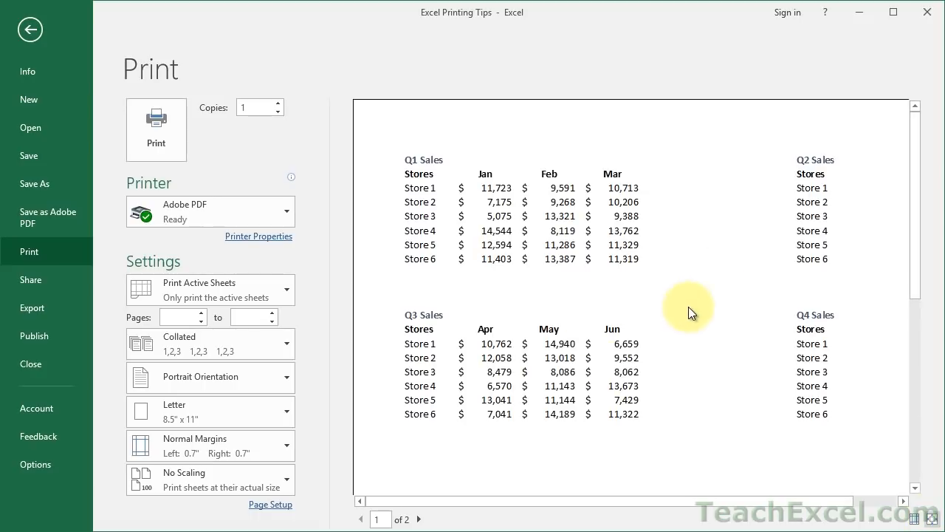
left_click_drag(765, 506, 837, 505)
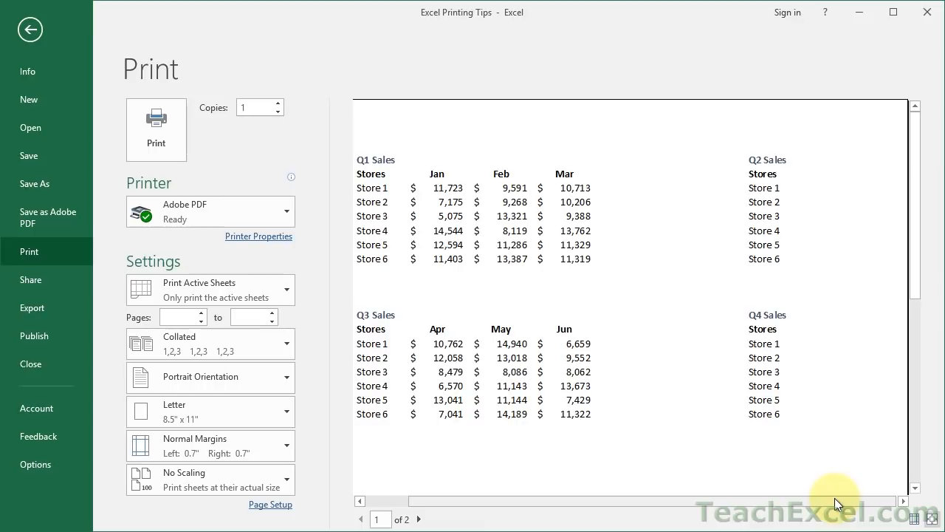
left_click(419, 520)
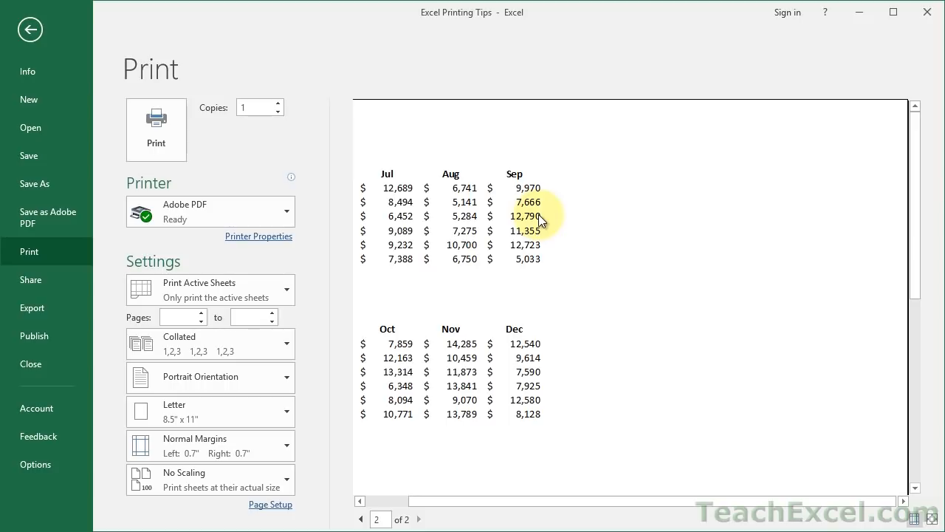
key("Escape")
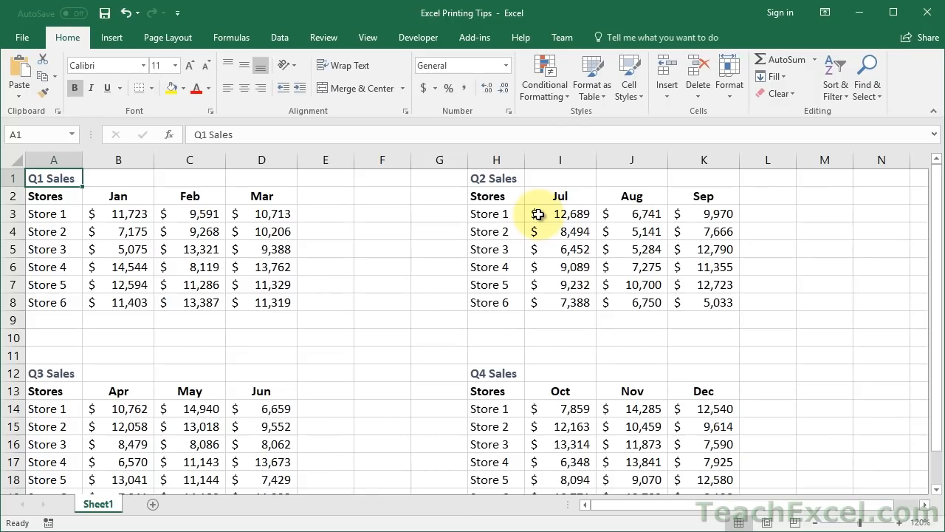
Step: Review the page, margin, header/footer and sheet settings in the Page Setup dialog, leaving them as they are
left_click(168, 39)
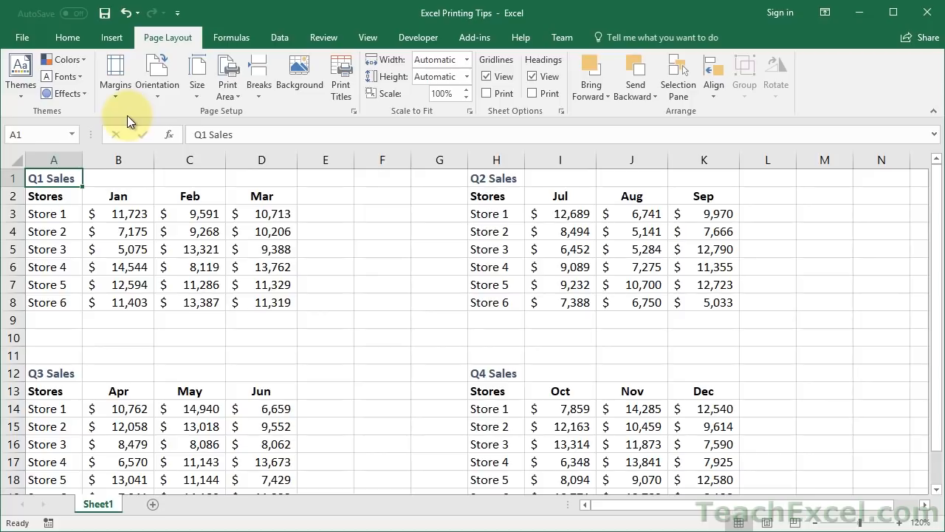
left_click(354, 112)
left_click_drag(571, 107, 443, 127)
left_click(356, 155)
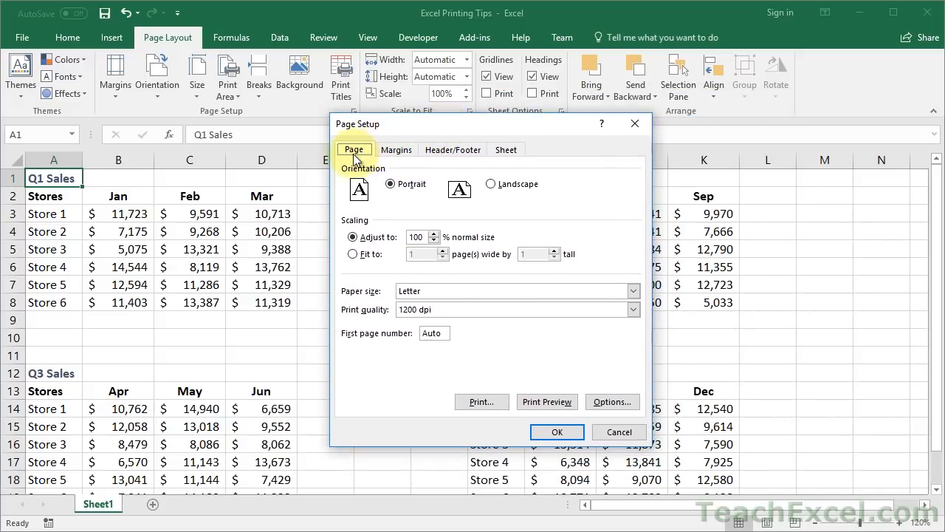
left_click(399, 152)
left_click(450, 151)
left_click(500, 154)
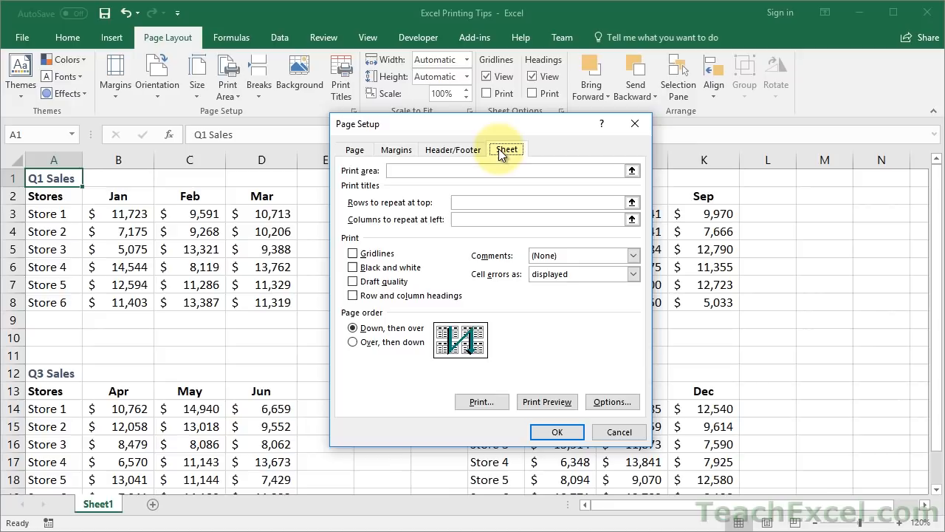
left_click(447, 151)
left_click(401, 152)
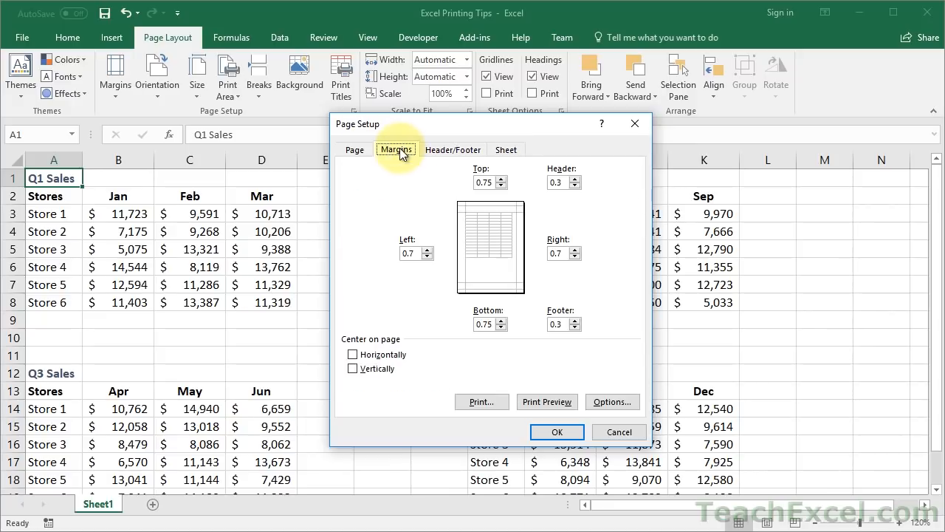
left_click(356, 151)
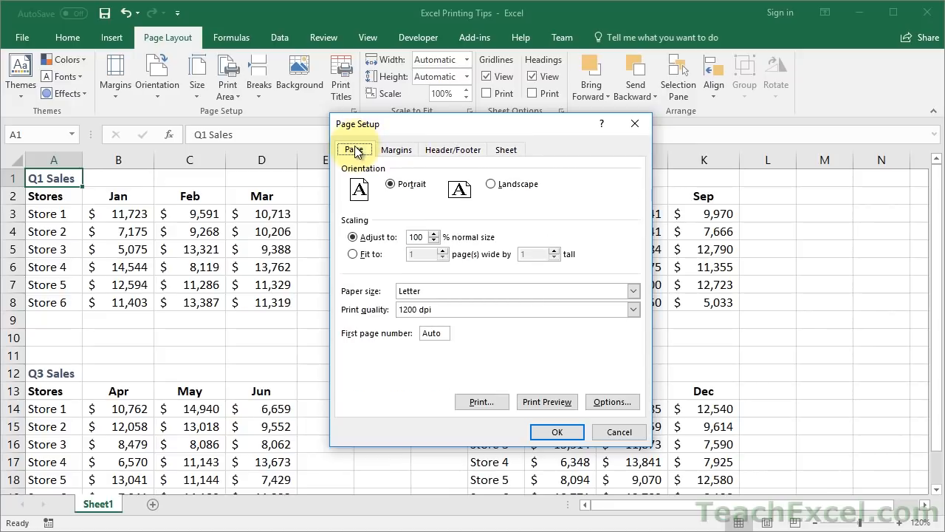
left_click(628, 124)
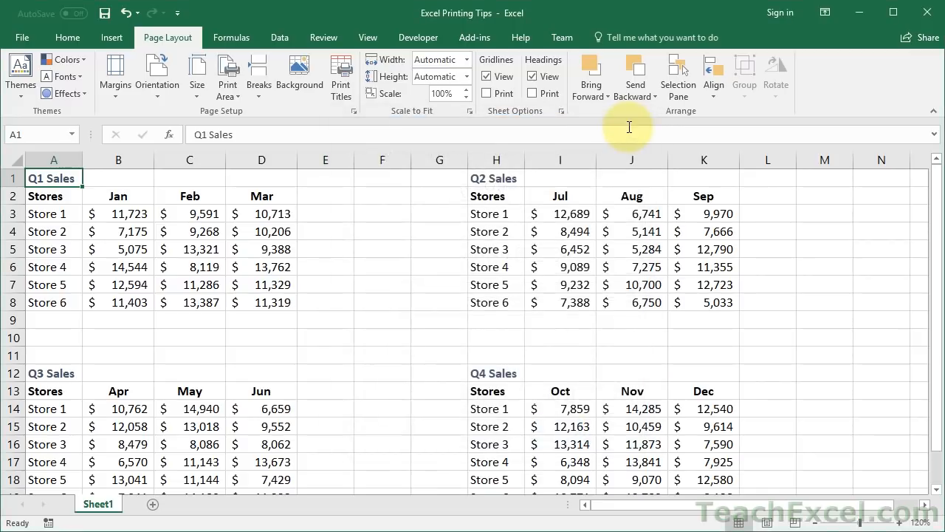
Step: View the Page Setup options available from the print screen and return to the worksheet without changing them
key("ctrl+p")
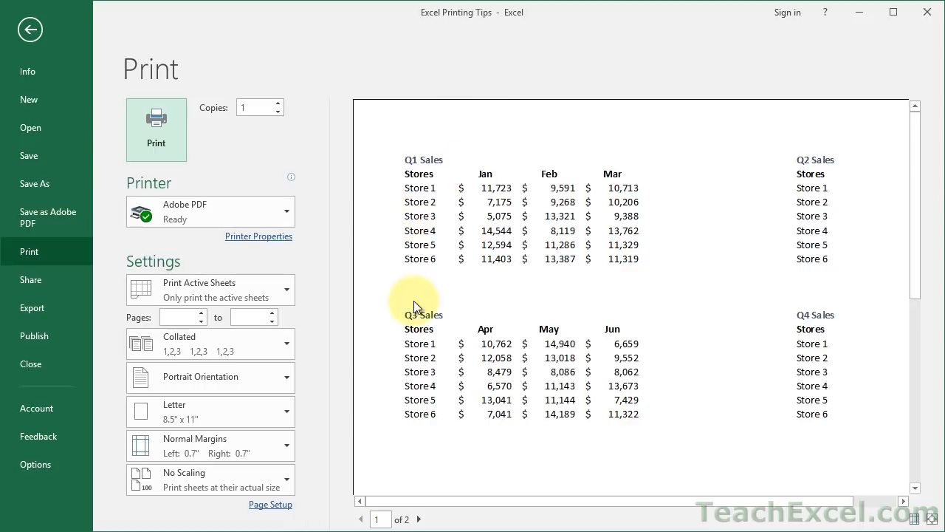
left_click(266, 507)
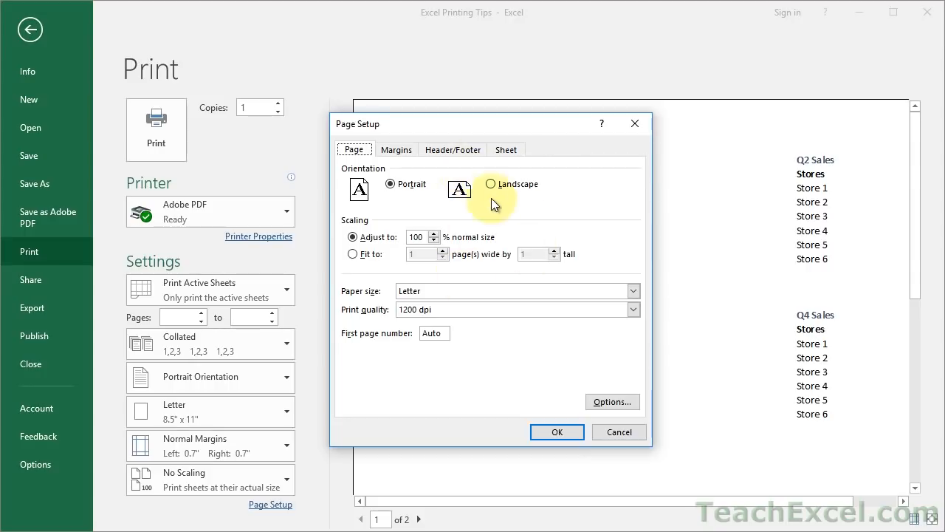
left_click(619, 432)
key("Escape")
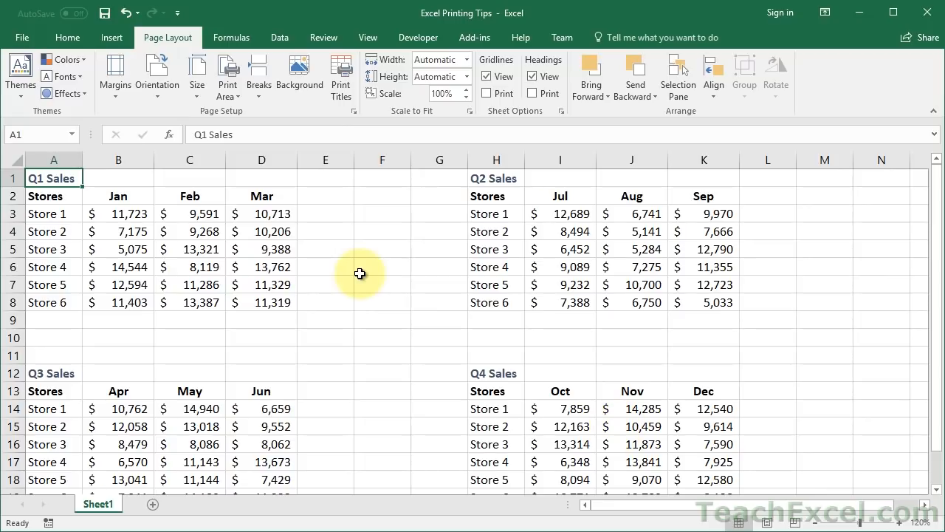
Step: Try landscape orientation for the worksheet and set it back to portrait
left_click(162, 77)
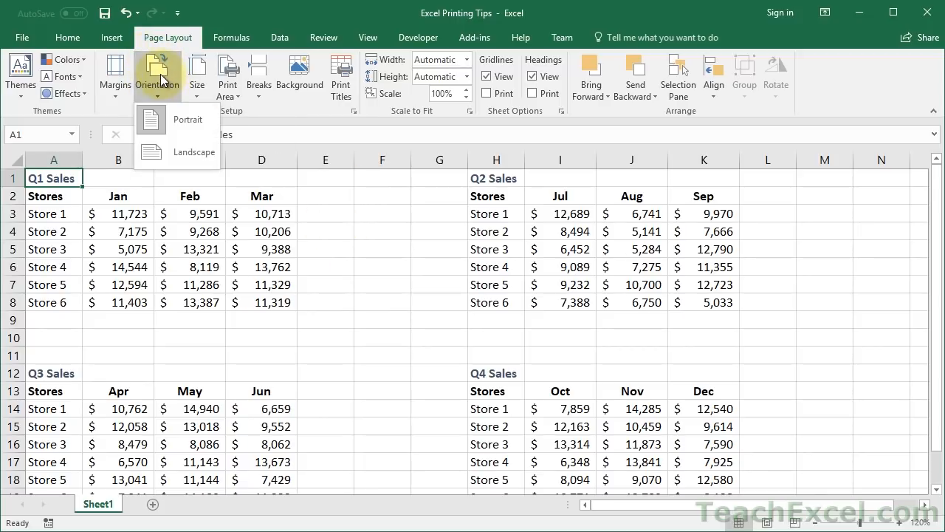
left_click(184, 155)
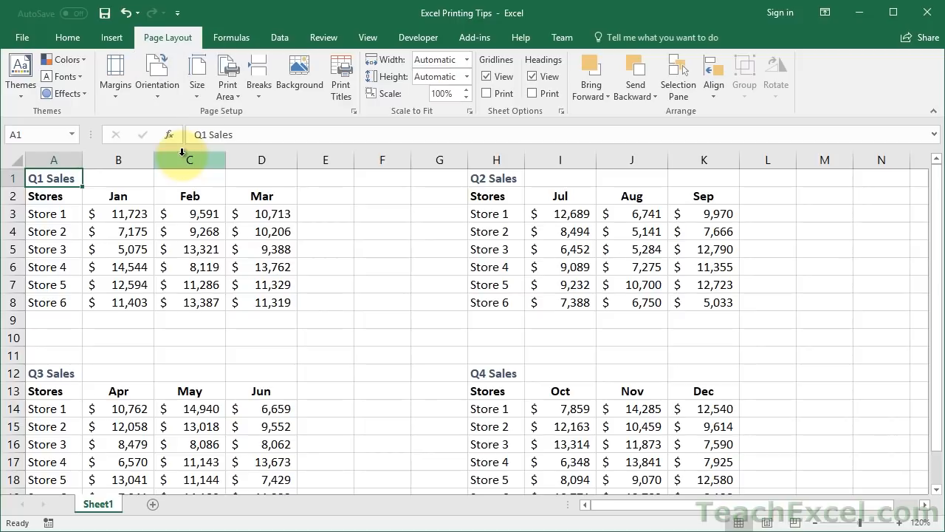
left_click(163, 87)
left_click(172, 118)
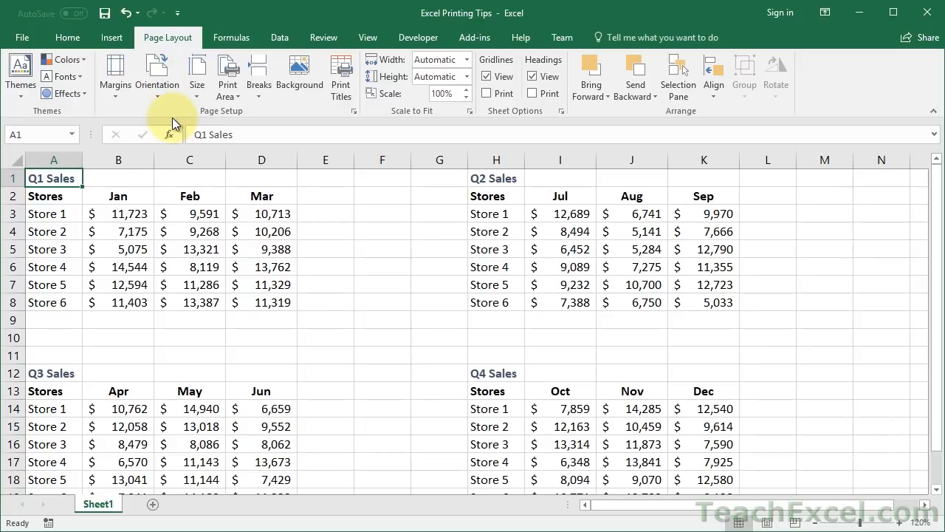
left_click(155, 86)
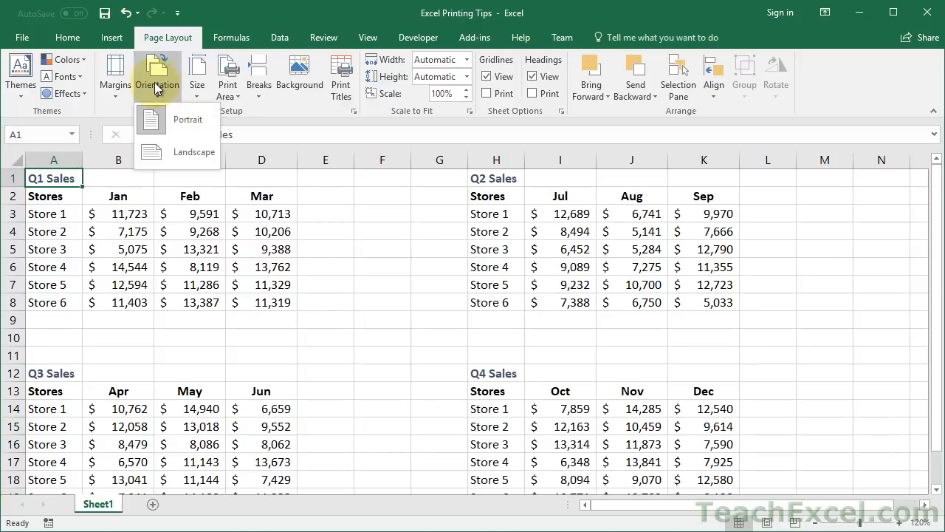
left_click(182, 142)
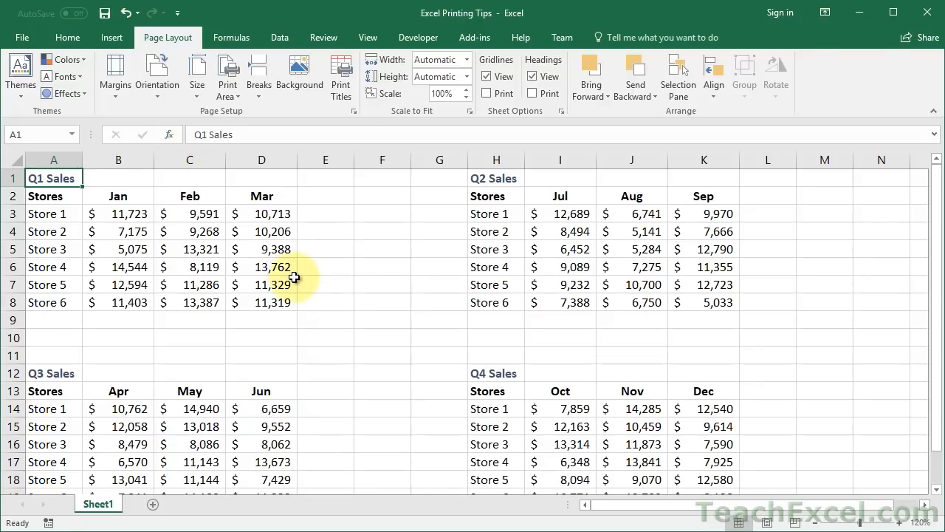
Step: Set the printout to landscape orientation, check the whole page in the print preview, and return to the worksheet
key("ctrl+p")
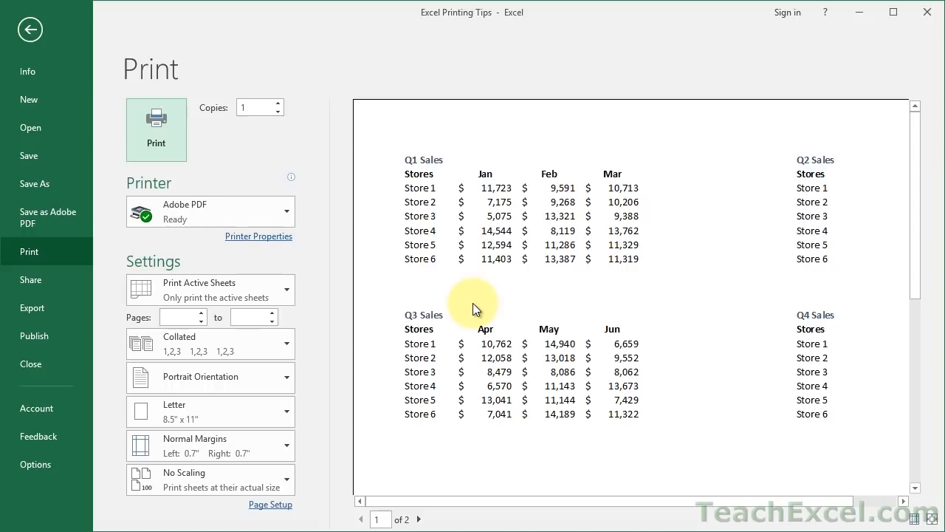
left_click(285, 378)
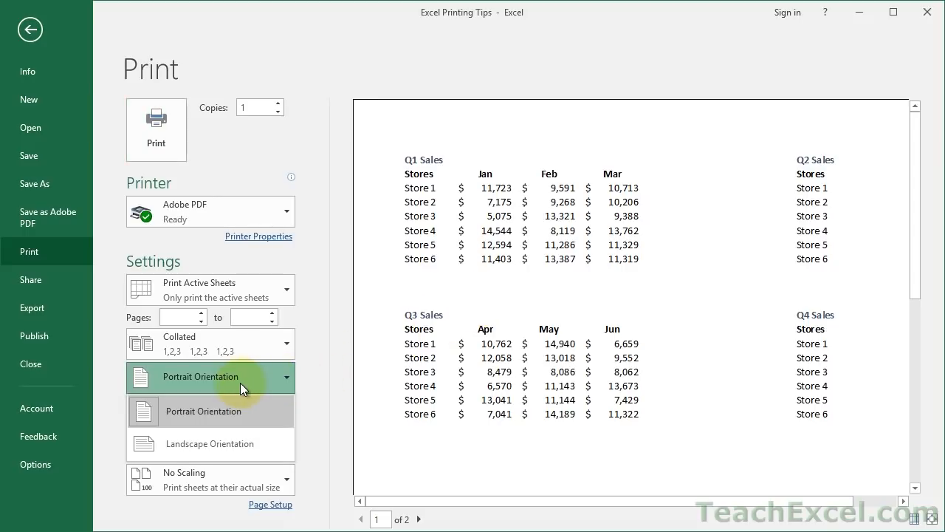
left_click(175, 443)
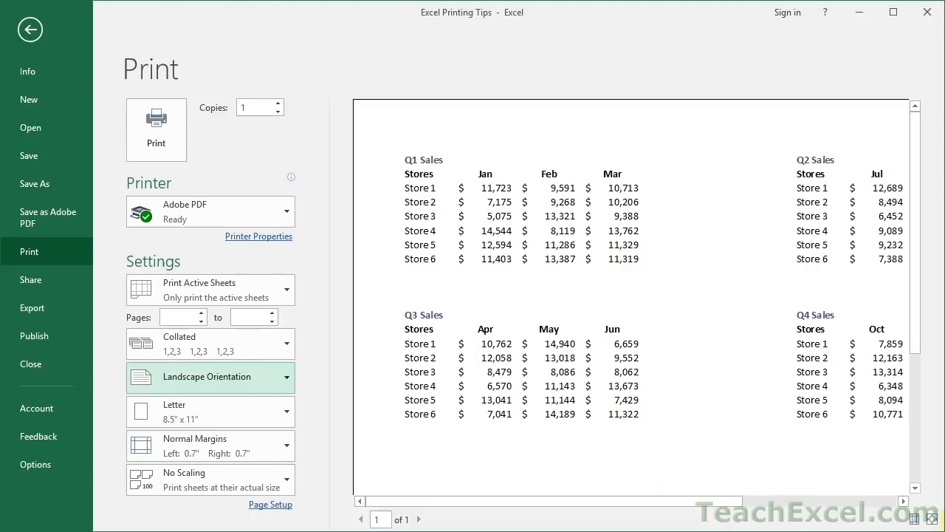
left_click(933, 519)
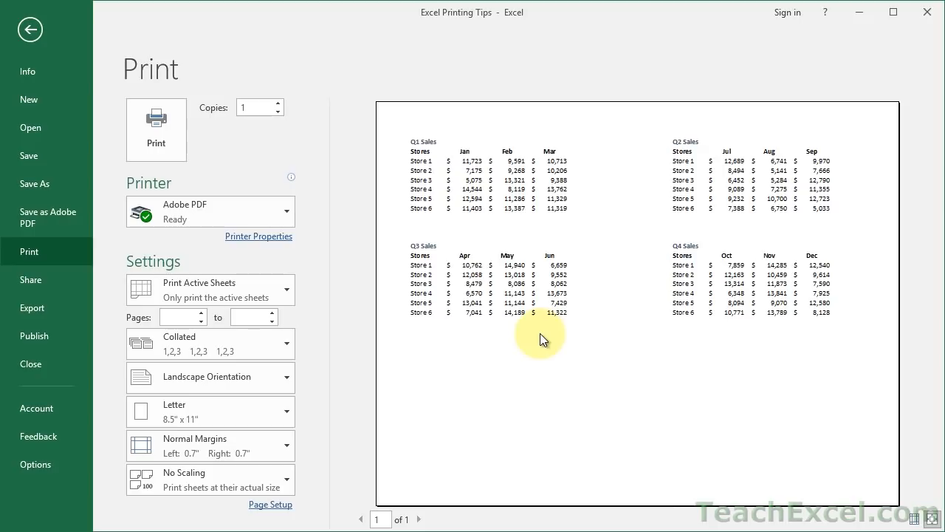
key("Escape")
Step: Delete the empty columns F and G between the Q1 and Q2 sales tables
left_click_drag(373, 154, 430, 153)
right_click(432, 160)
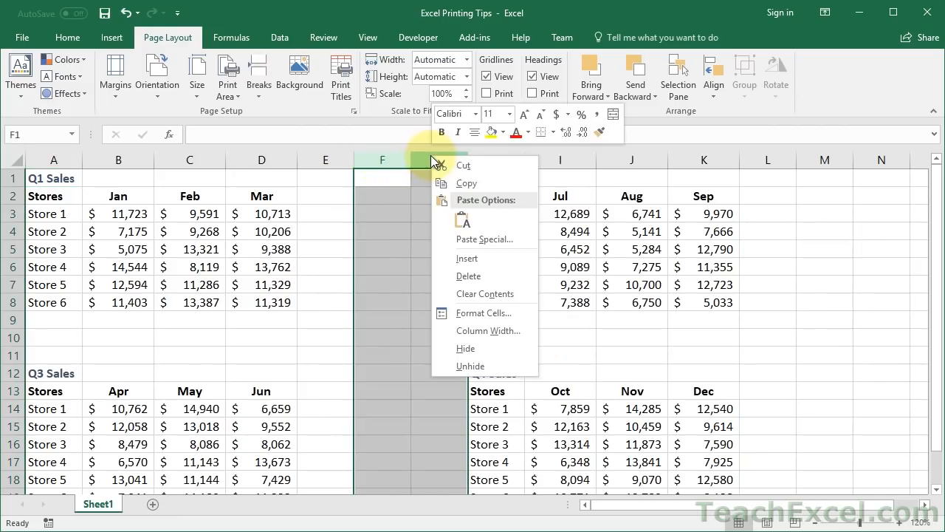
left_click(454, 274)
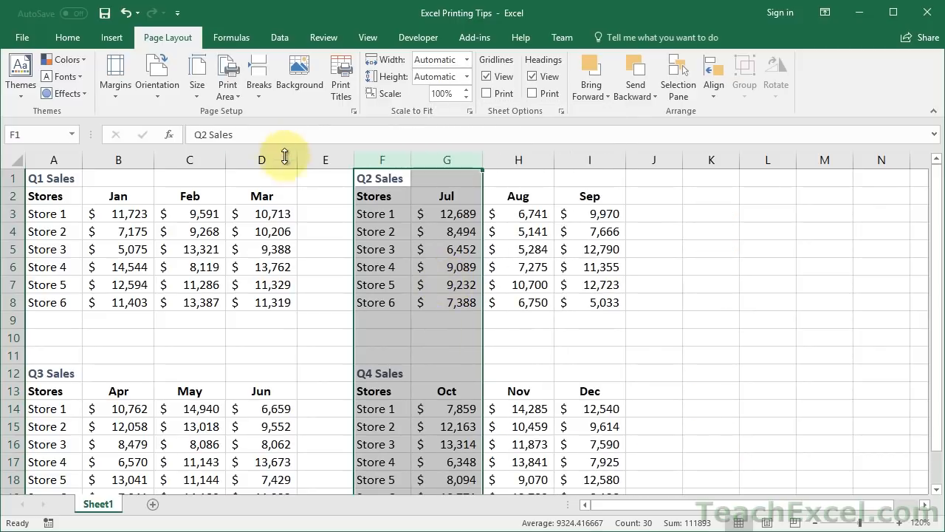
left_click(305, 181)
Step: Center the printout both horizontally and vertically on the page through the custom margins in the print settings
key("ctrl+p")
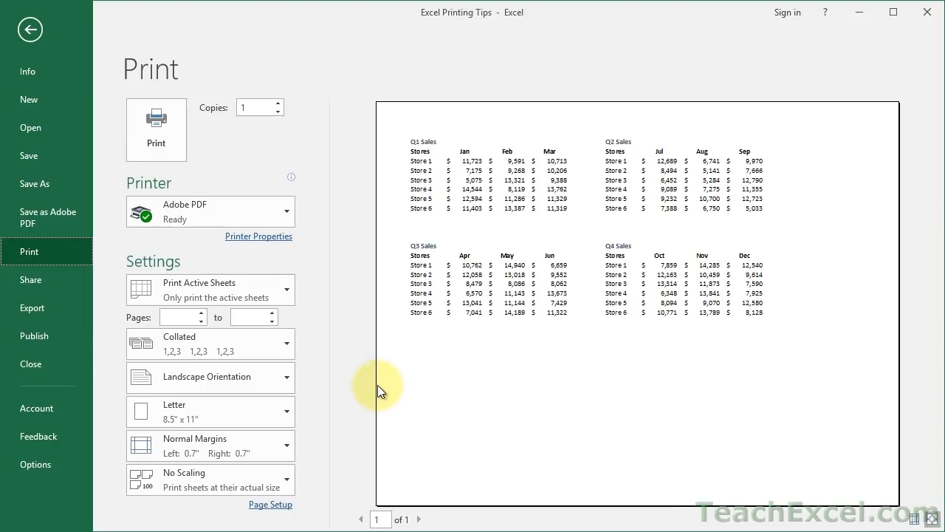
left_click(288, 449)
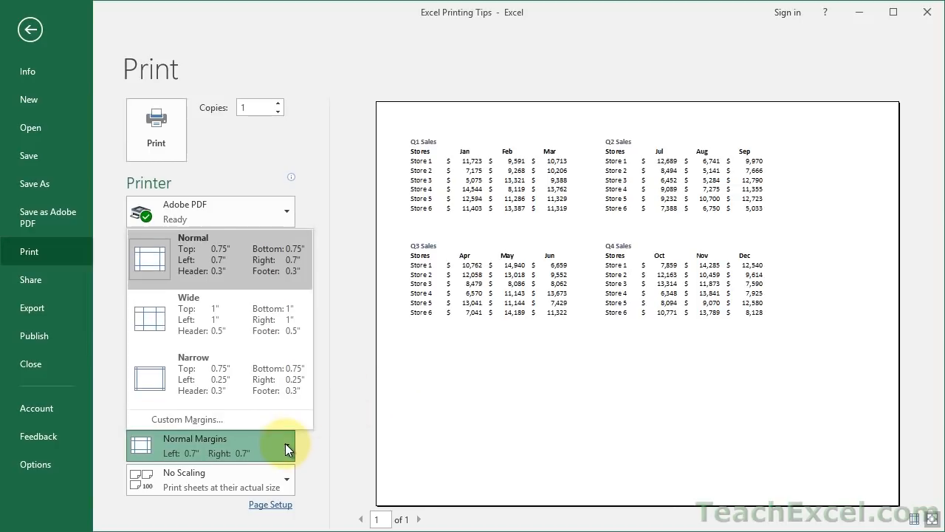
left_click(241, 419)
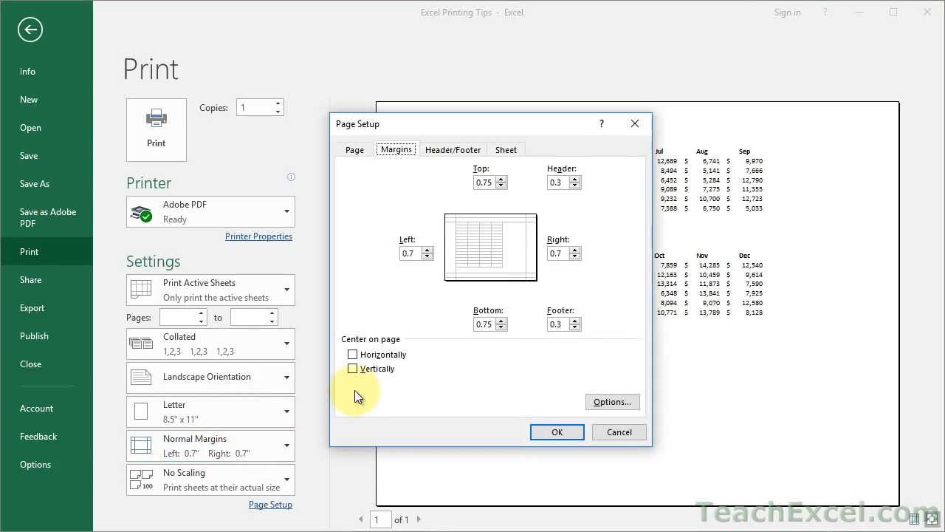
left_click(352, 355)
left_click(353, 369)
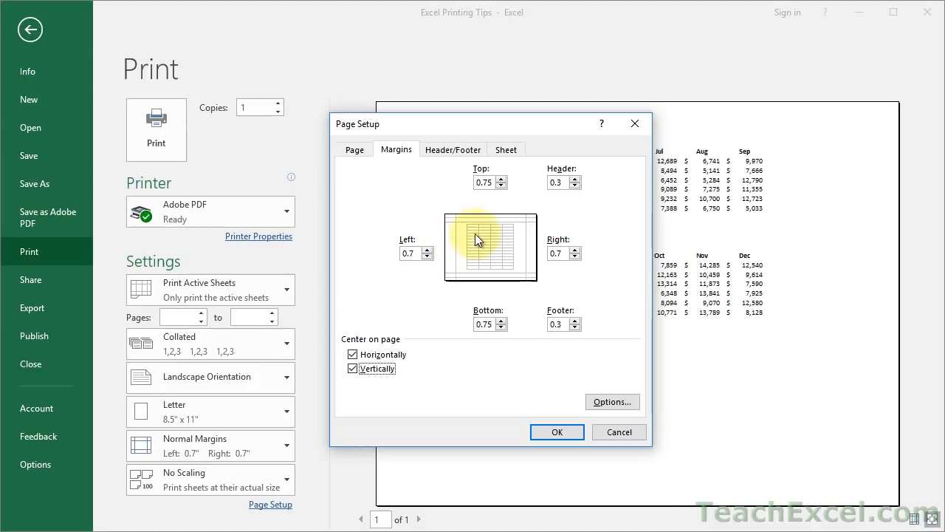
left_click(352, 370)
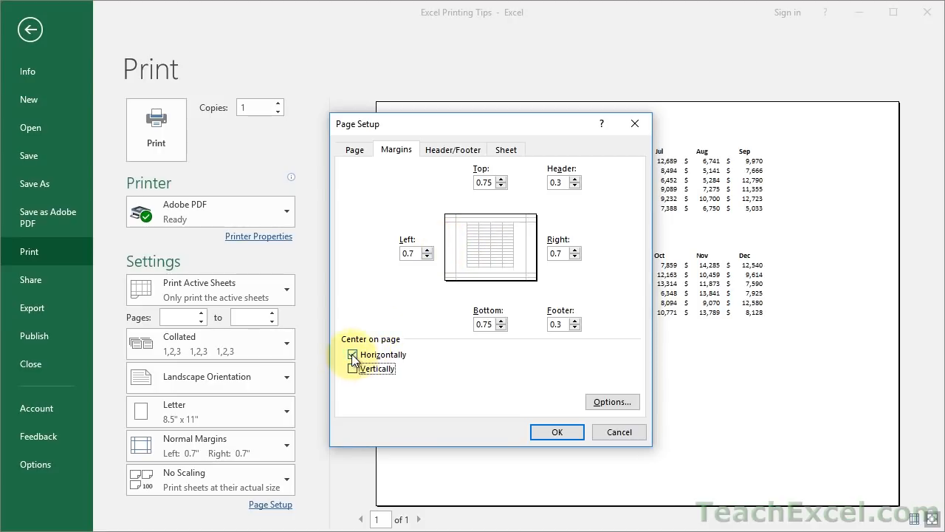
left_click(352, 355)
left_click(352, 356)
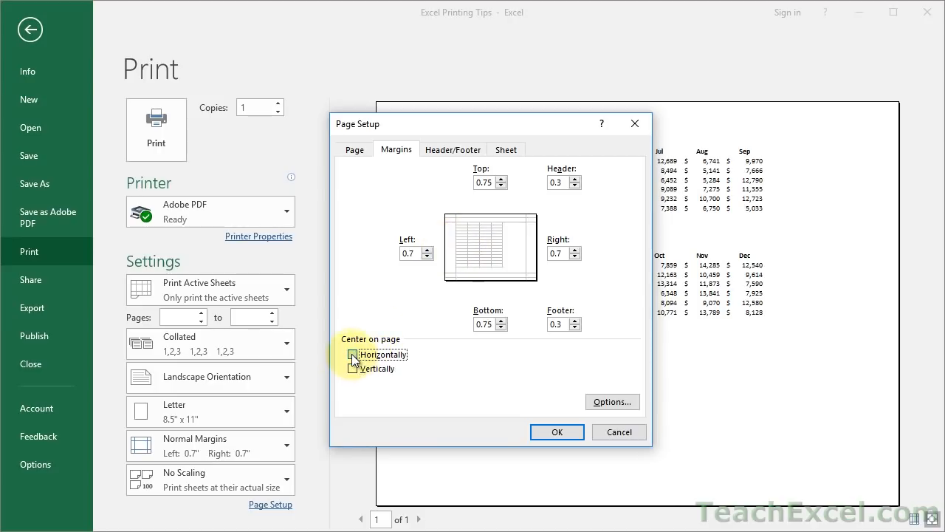
left_click(352, 370)
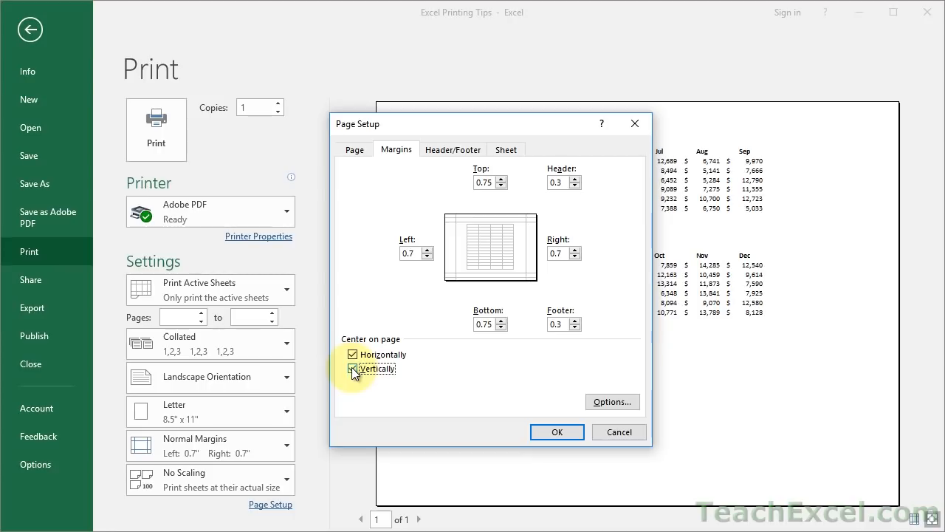
left_click(556, 432)
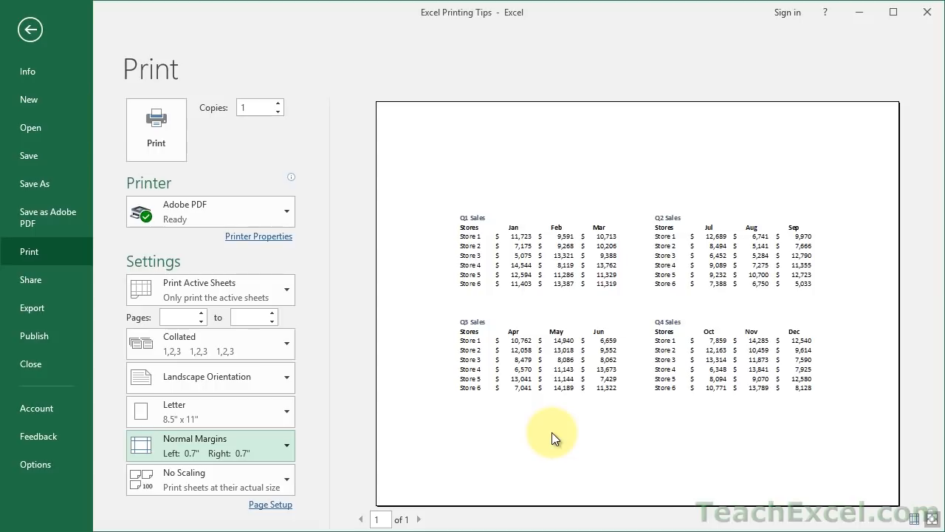
Step: Review the page centering options in the custom margins from the print screen and return to the worksheet
left_click(274, 443)
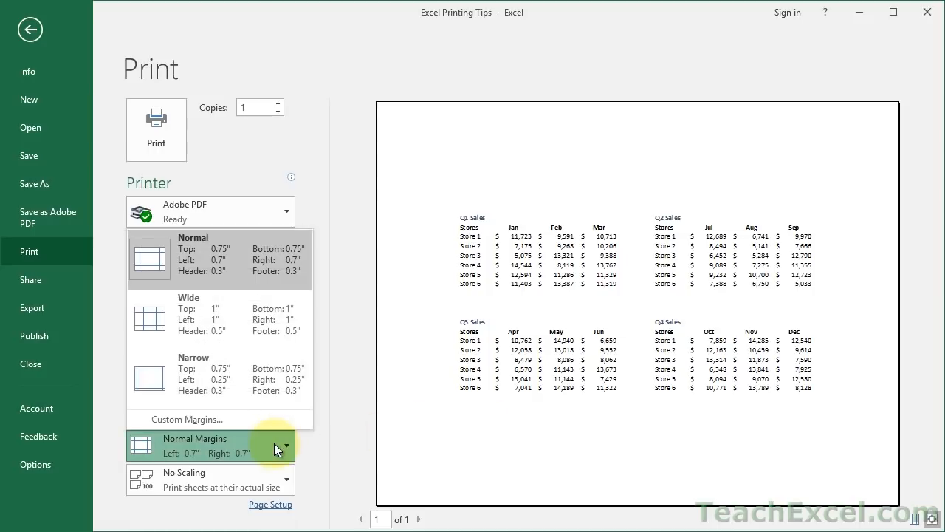
left_click(237, 421)
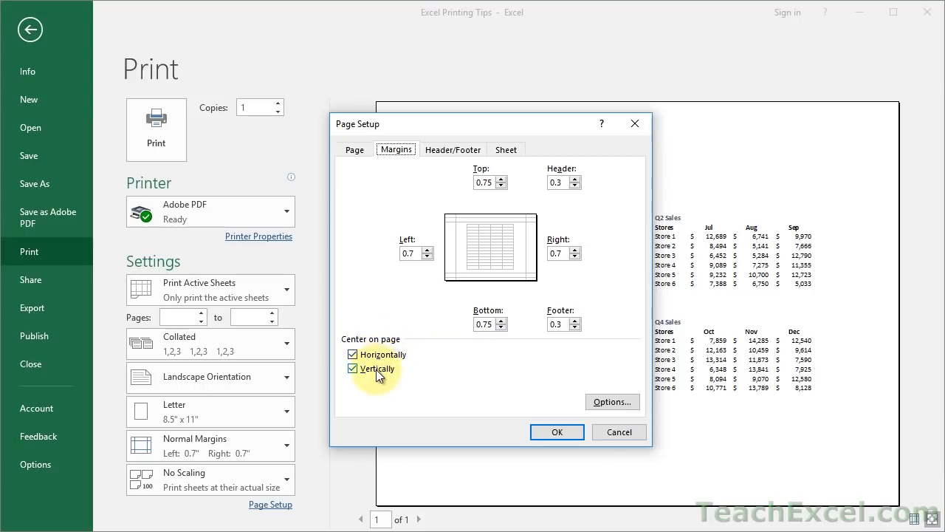
key("Return")
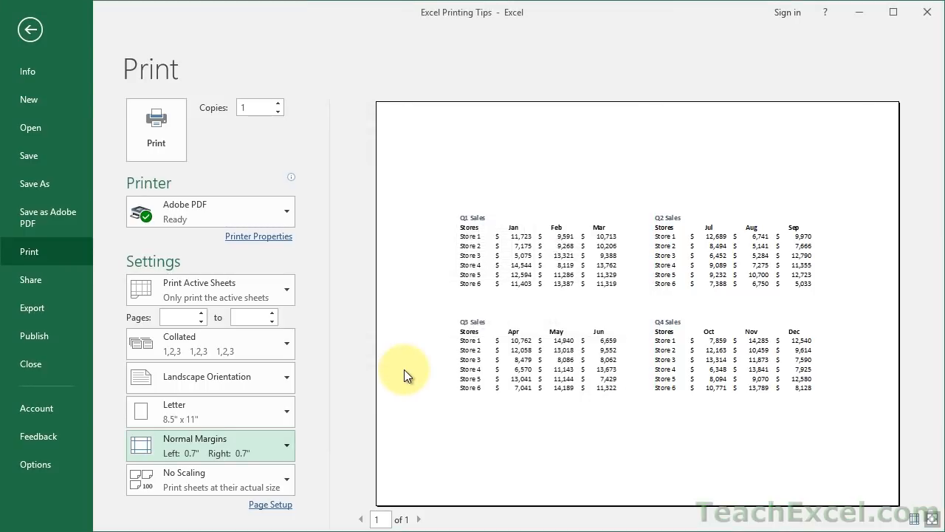
key("Escape")
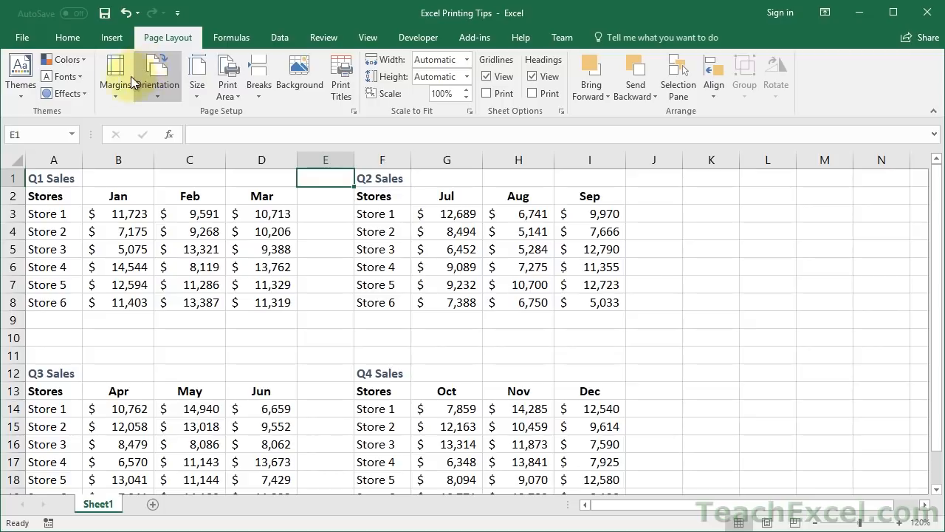
Step: View the custom margins from the worksheet, check the centered printout in the print preview, and return to the sheet
left_click(117, 90)
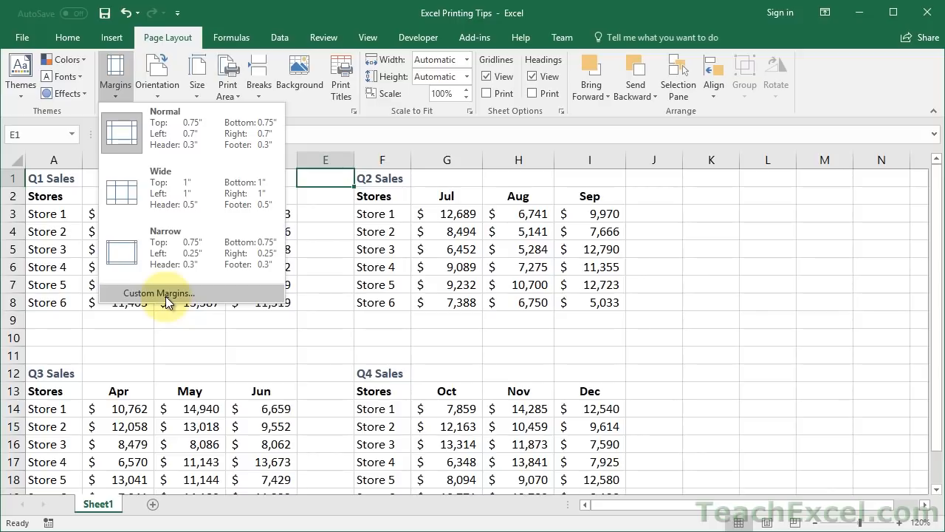
left_click(165, 294)
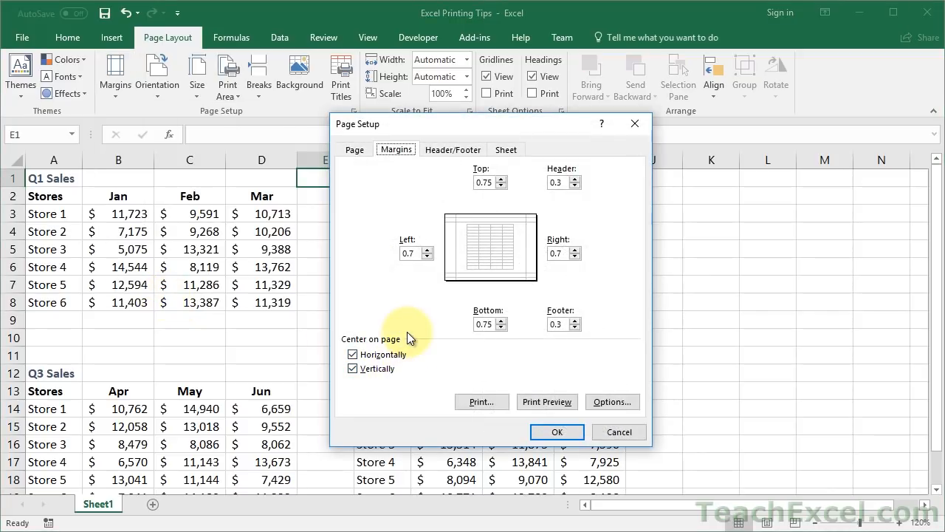
left_click(545, 401)
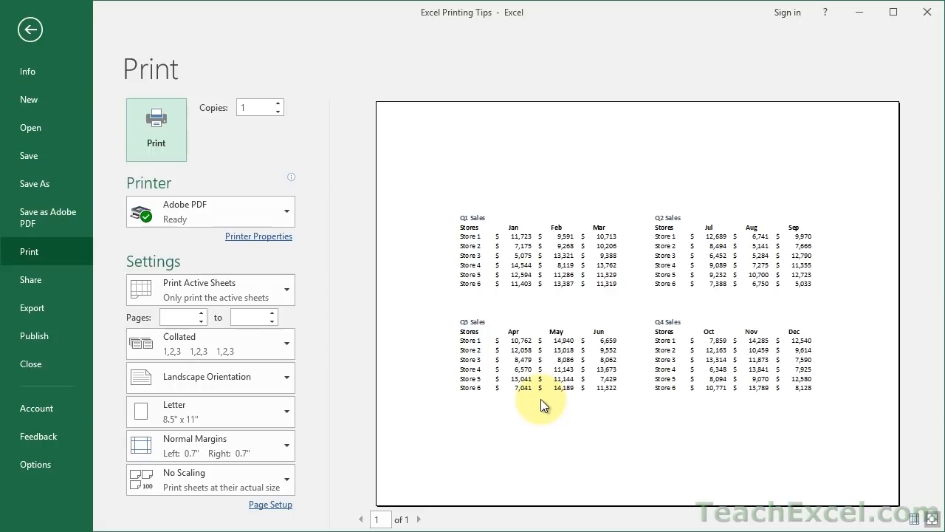
key("Escape")
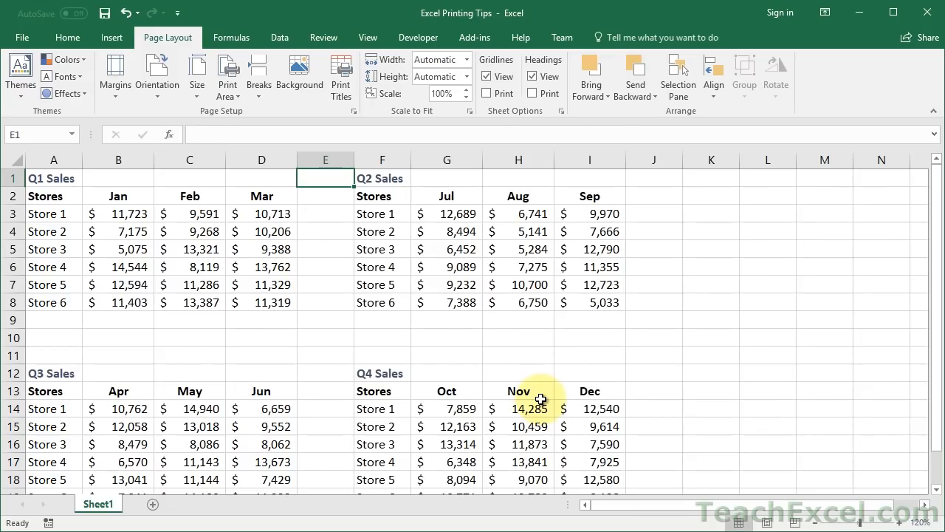
Step: Set the worksheet to portrait orientation and check both pages in the print preview
left_click(164, 72)
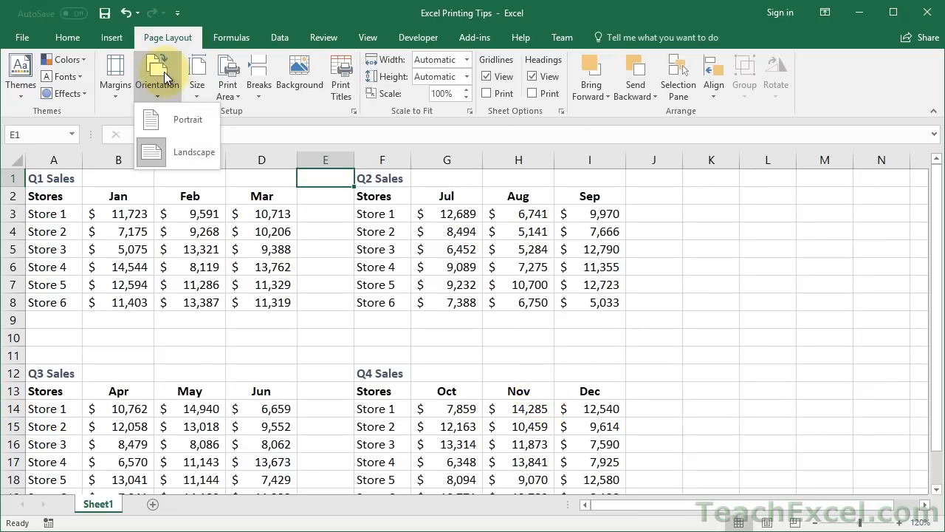
left_click(172, 117)
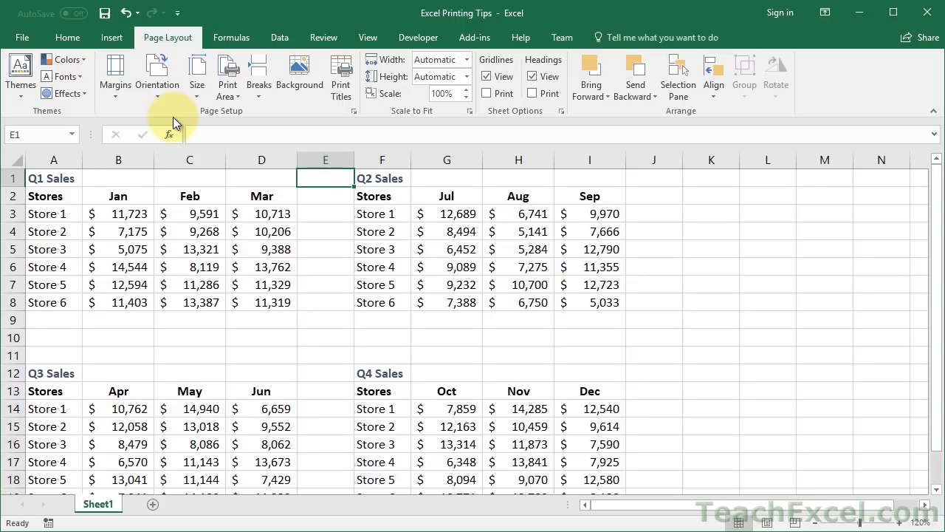
key("ctrl+p")
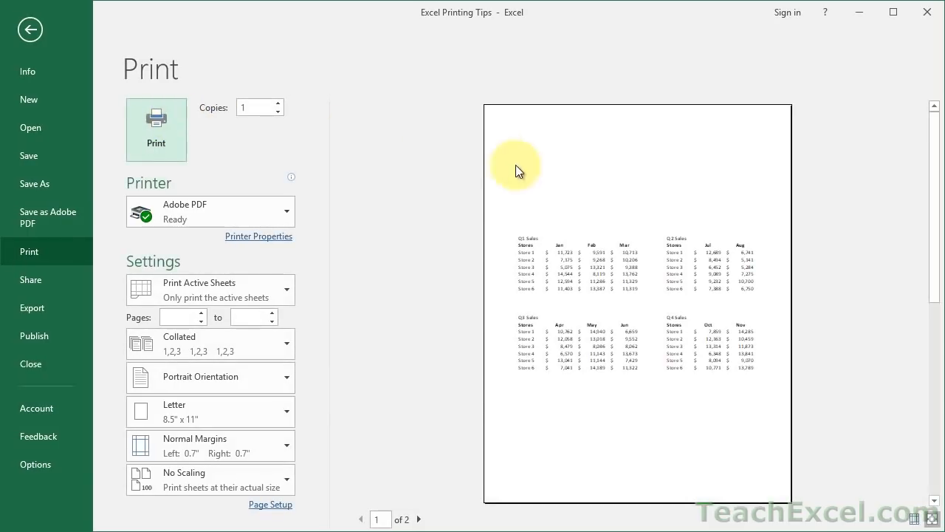
left_click(419, 519)
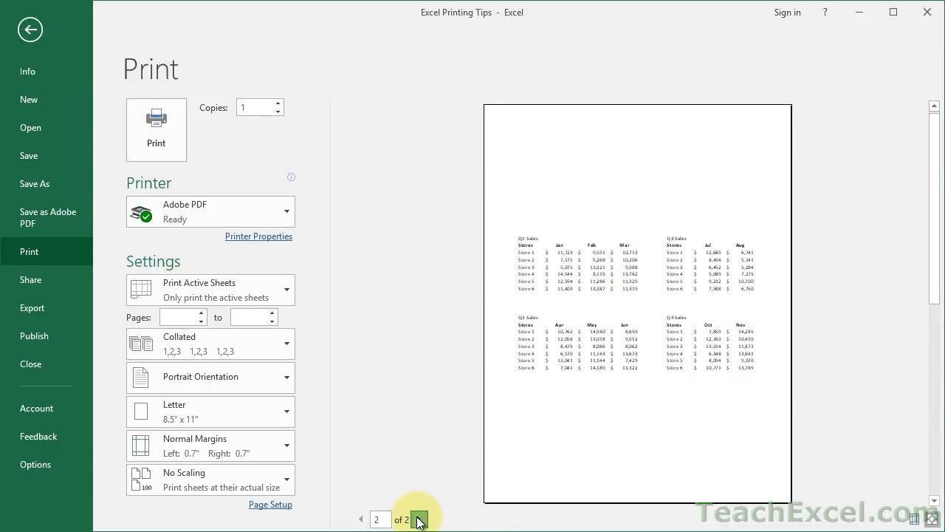
left_click(359, 520)
Step: Turn off horizontal and vertical centering on the page in the custom margins and return to the worksheet
left_click(286, 451)
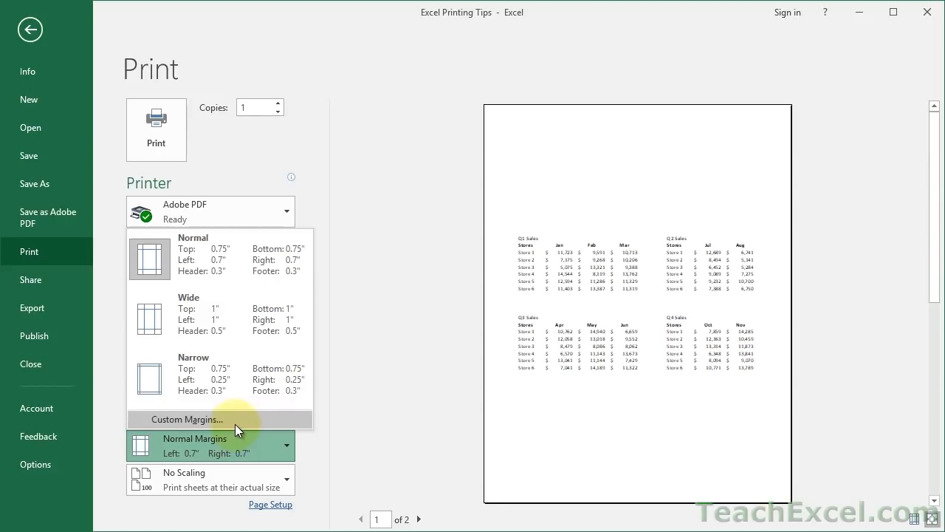
left_click(234, 424)
left_click(384, 357)
left_click(377, 369)
left_click(546, 431)
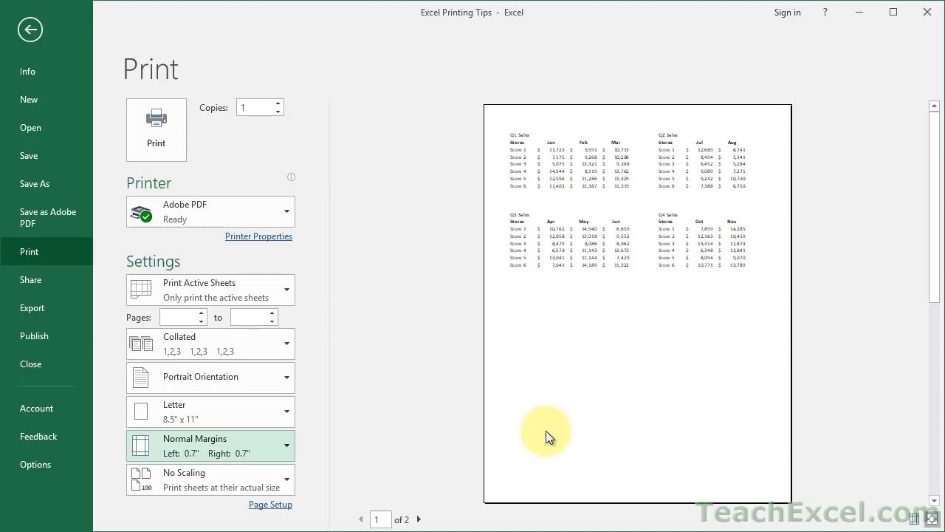
key("Escape")
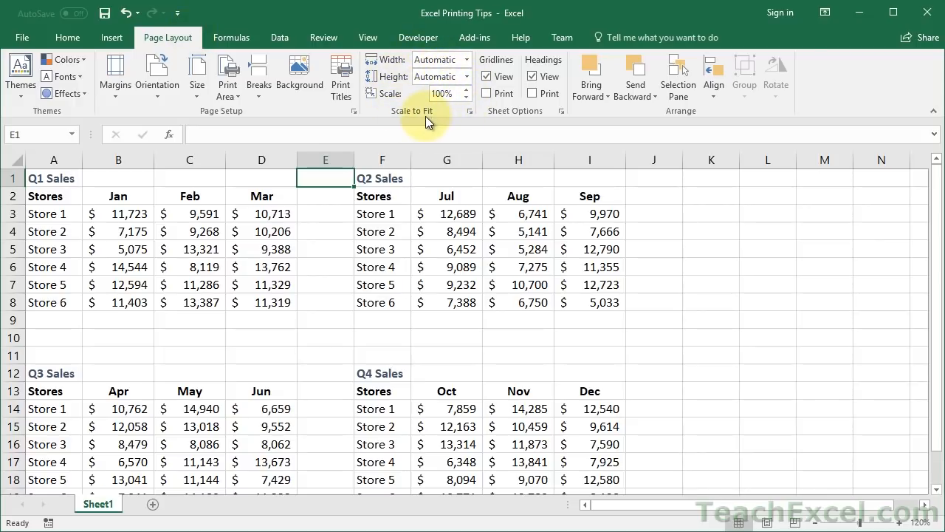
Step: Try a print scale of 90%, check it in the print preview, and set the scale back to 100%
left_click(466, 97)
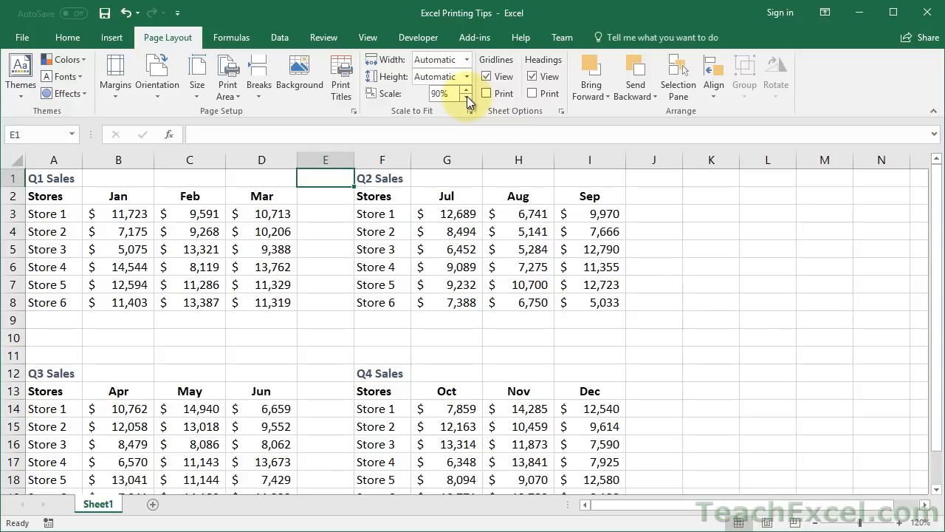
key("ctrl+p")
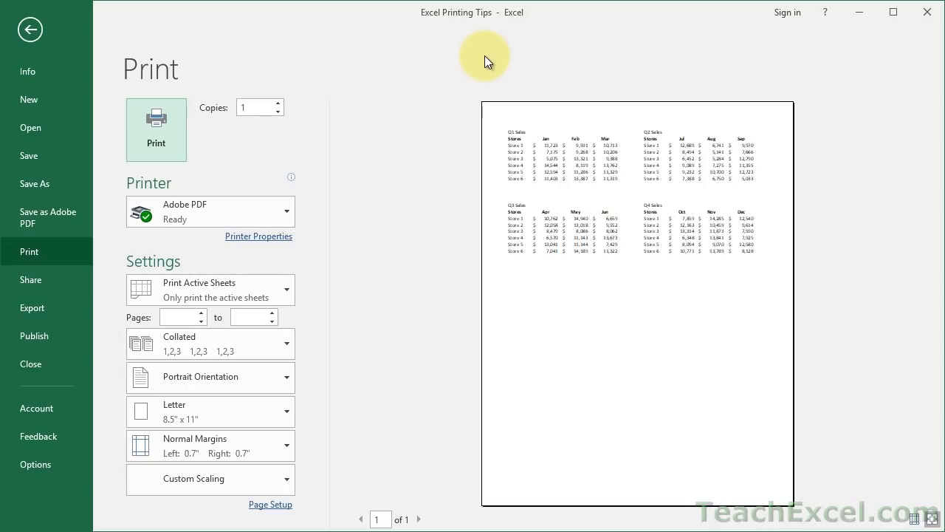
key("Escape")
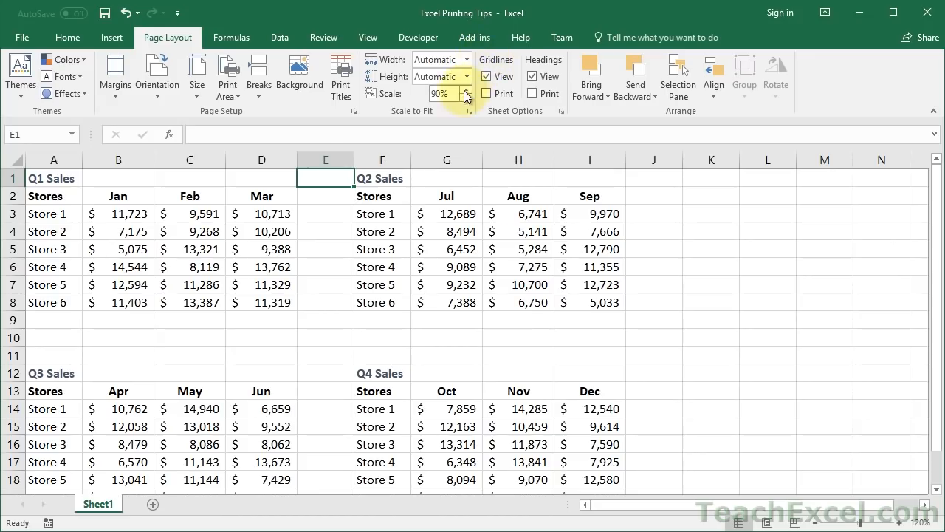
left_click(467, 89)
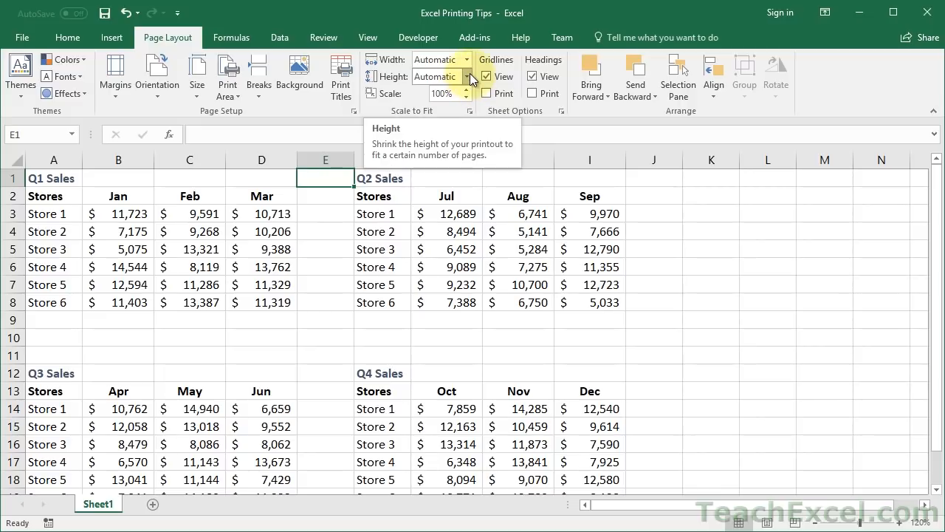
Step: Fit the printout to 1 page in height and 1 page in width, and check it in the print preview
left_click(467, 76)
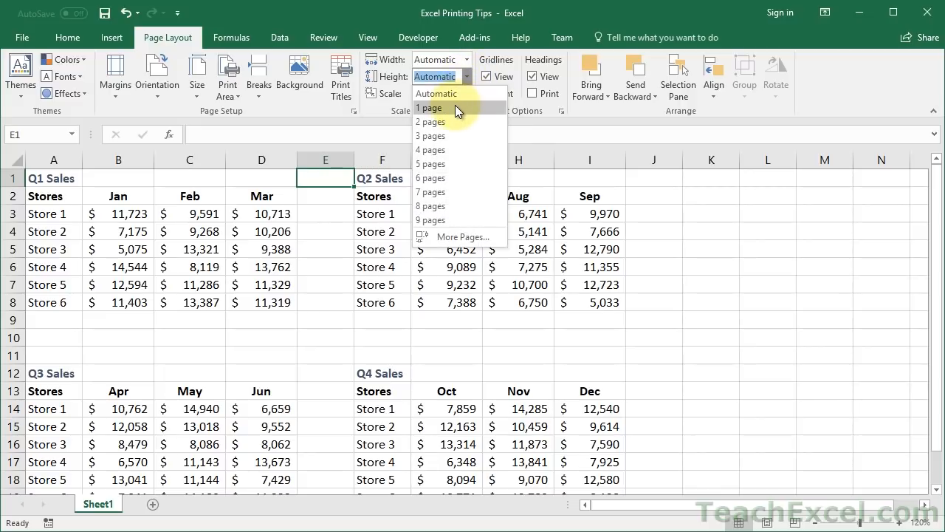
left_click(455, 107)
left_click(466, 60)
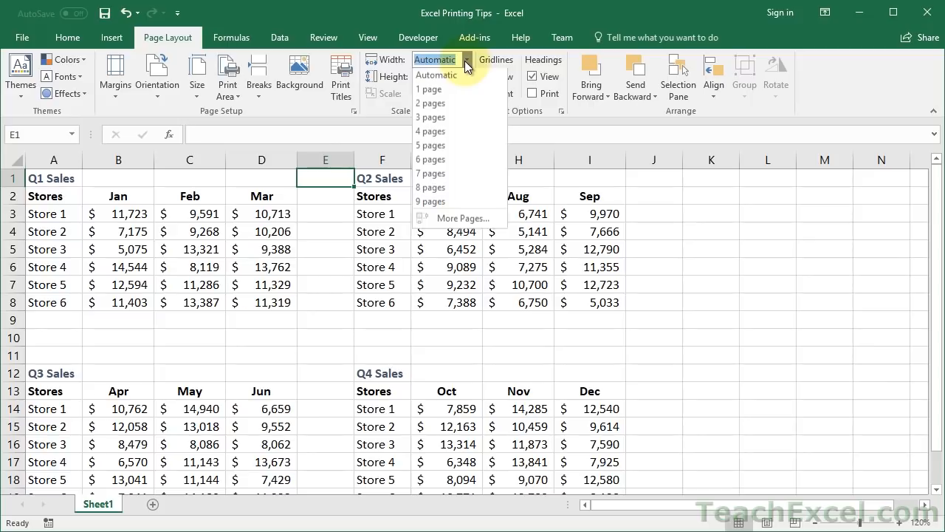
left_click(449, 90)
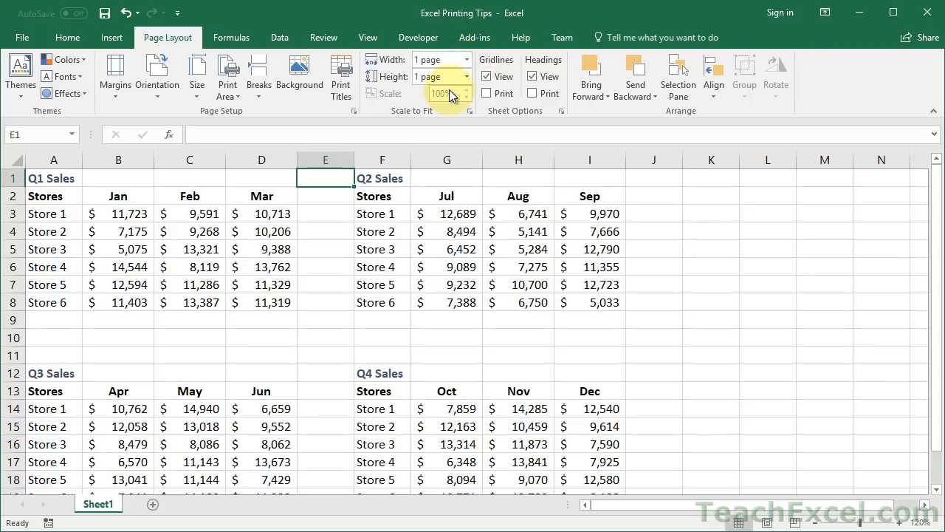
key("ctrl+p")
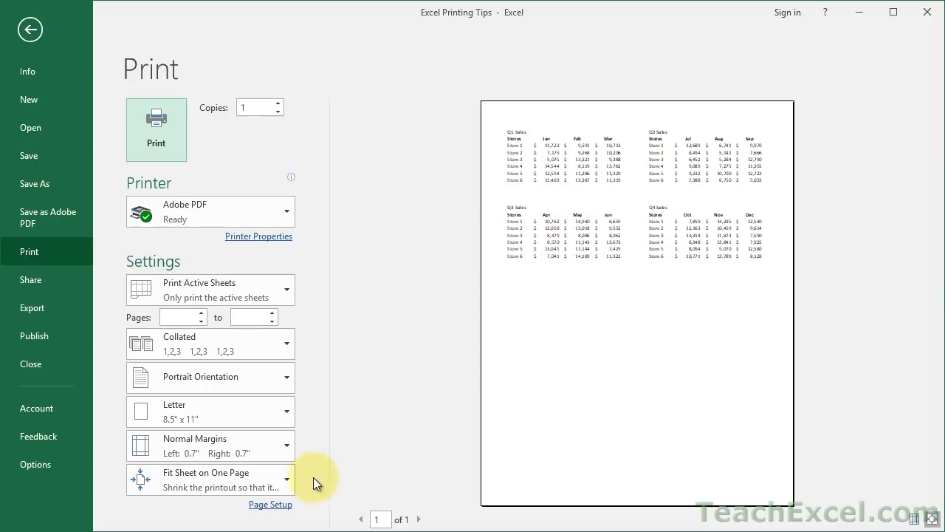
Step: Try No Scaling in the print settings and set the scaling back to Fit Sheet on One Page
left_click(270, 480)
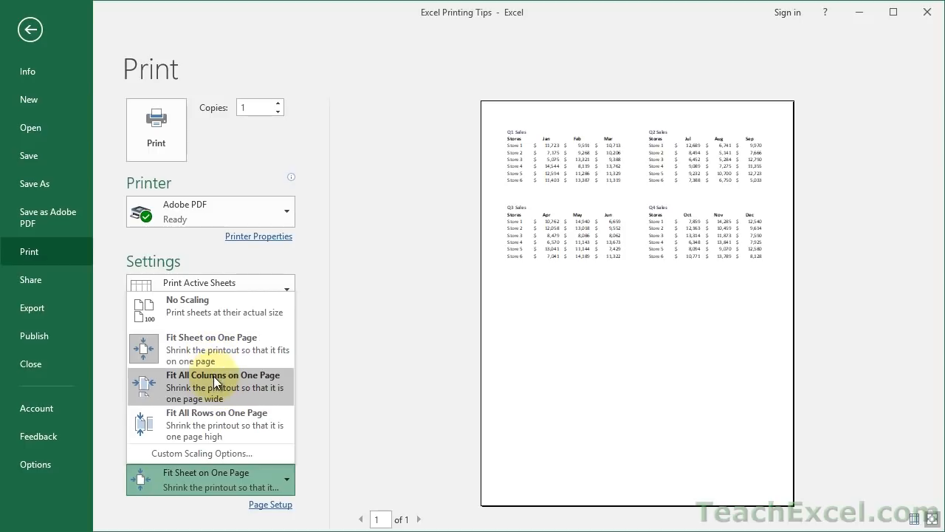
left_click(210, 308)
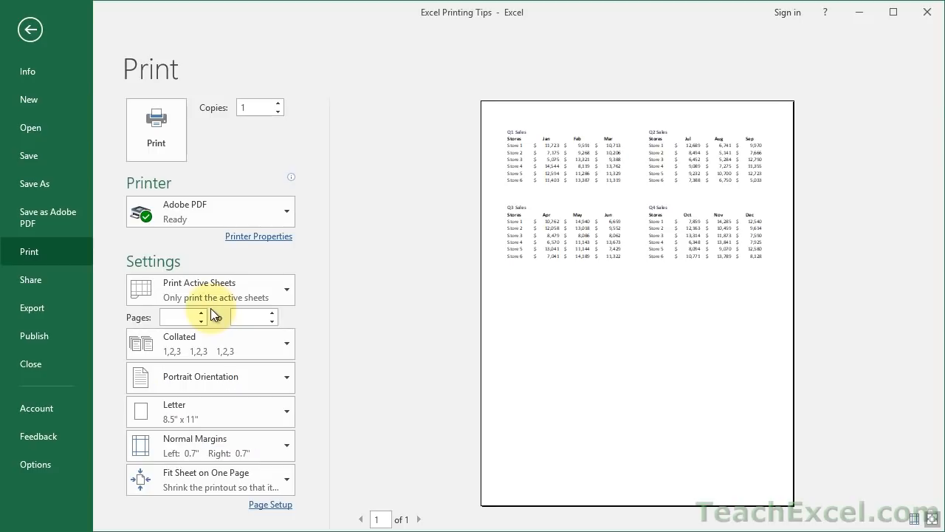
left_click(187, 492)
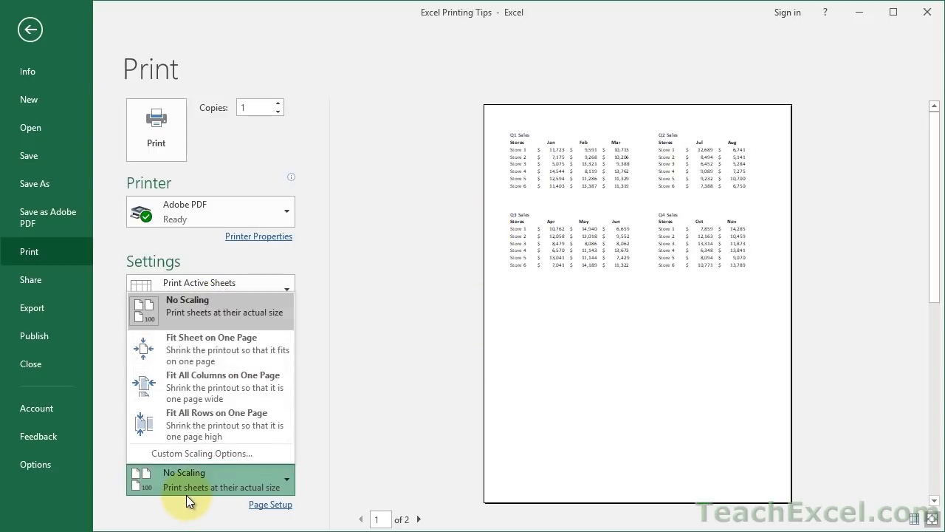
left_click(191, 345)
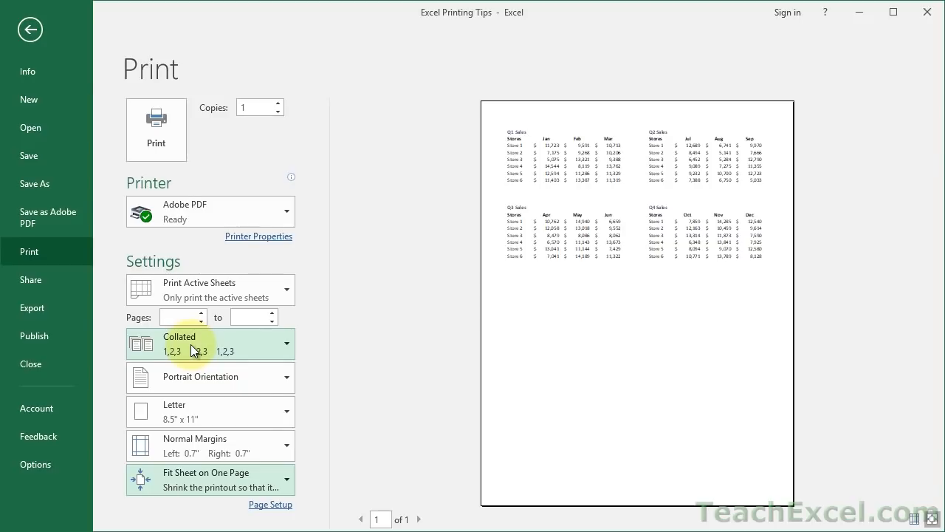
Step: Return to the worksheet and set both the width and height scaling to Automatic
key("Escape")
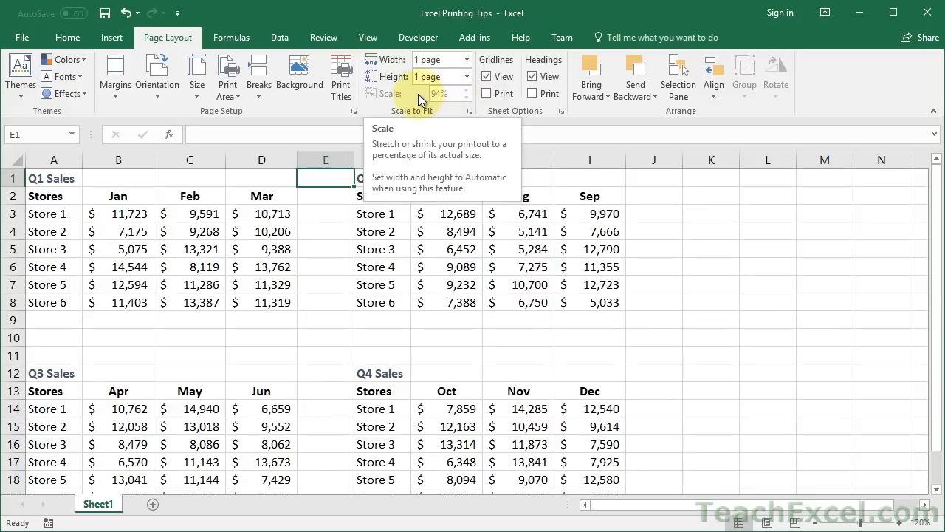
left_click(466, 60)
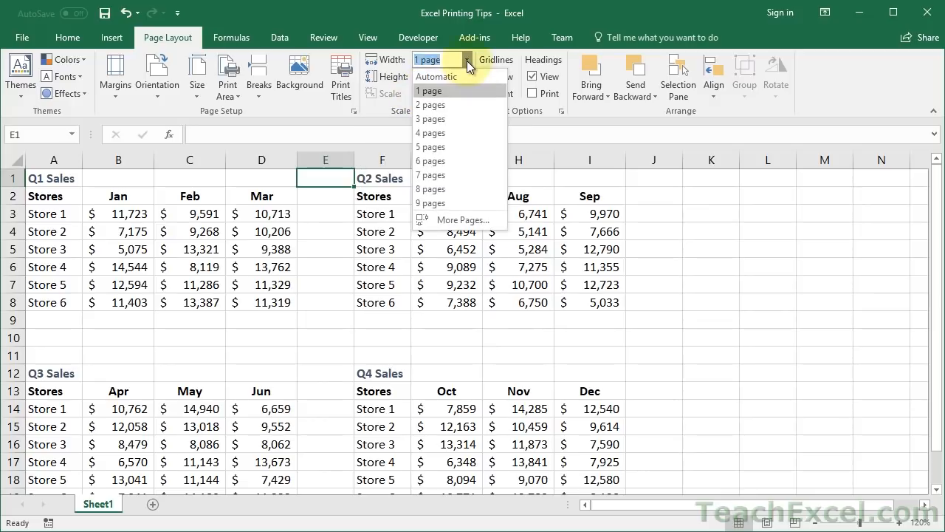
left_click(463, 76)
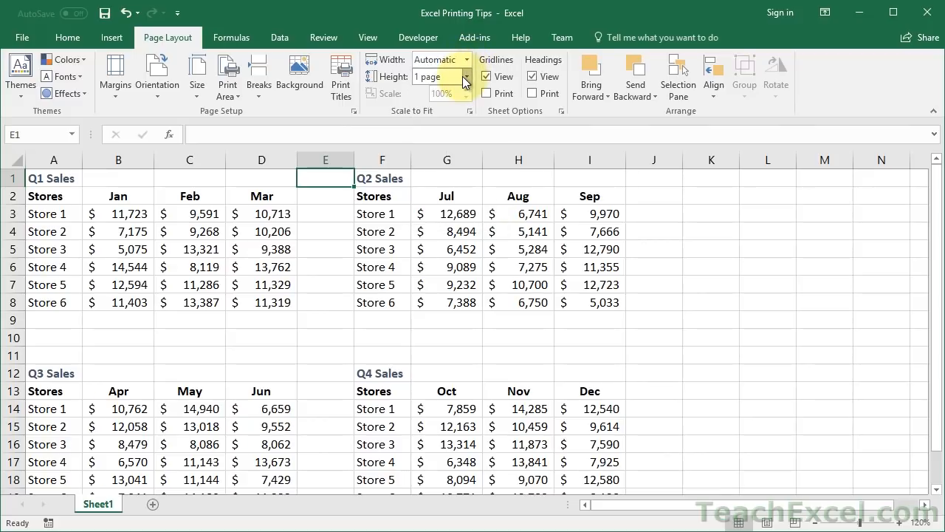
left_click(467, 77)
left_click(457, 94)
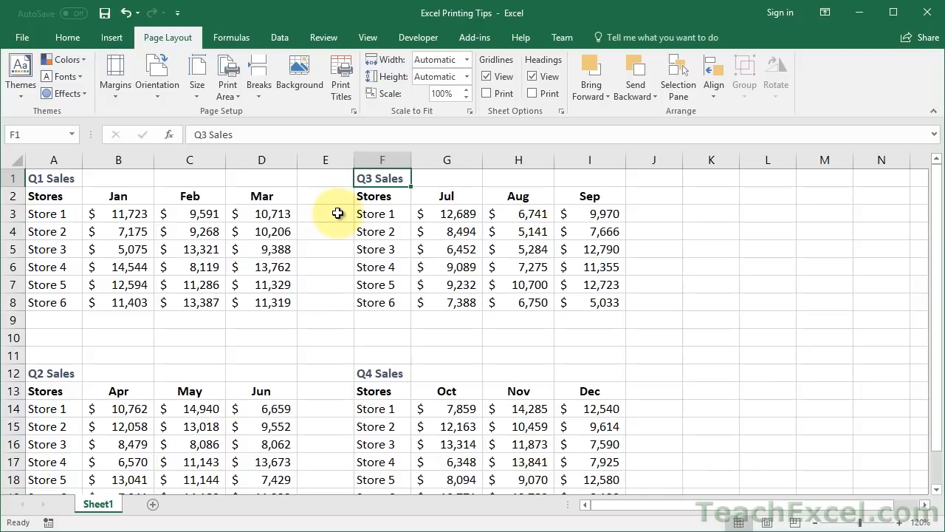
Step: Set the Q1 Sales table in A1:D8 as the print area and check it in the print preview at a larger zoom
left_click_drag(42, 178, 265, 297)
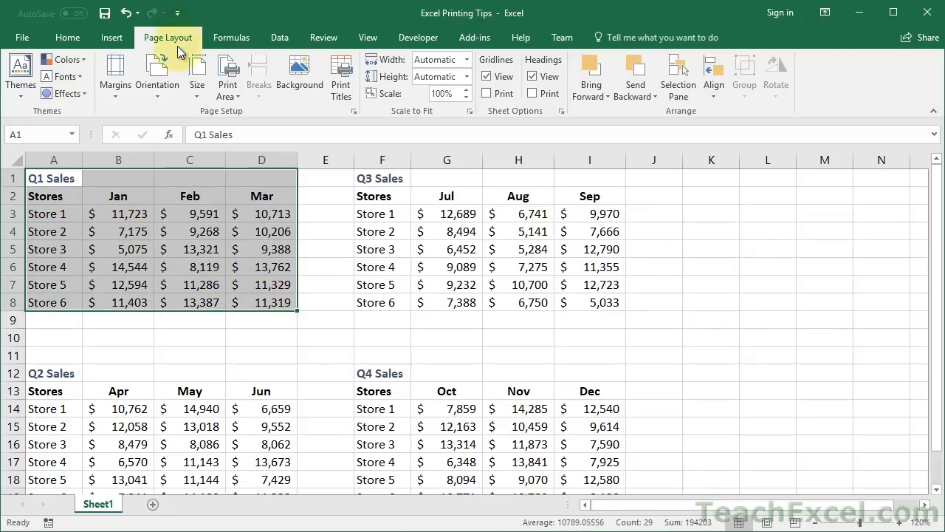
left_click(224, 96)
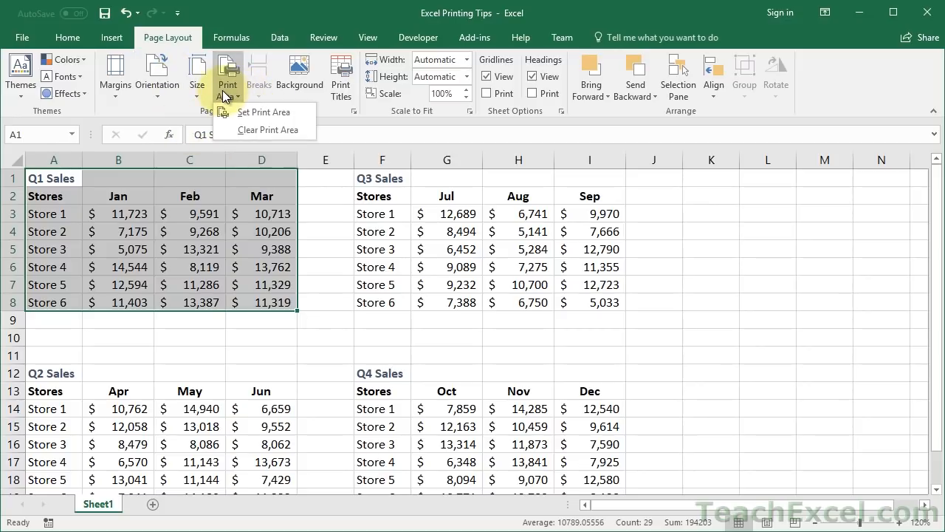
left_click(290, 111)
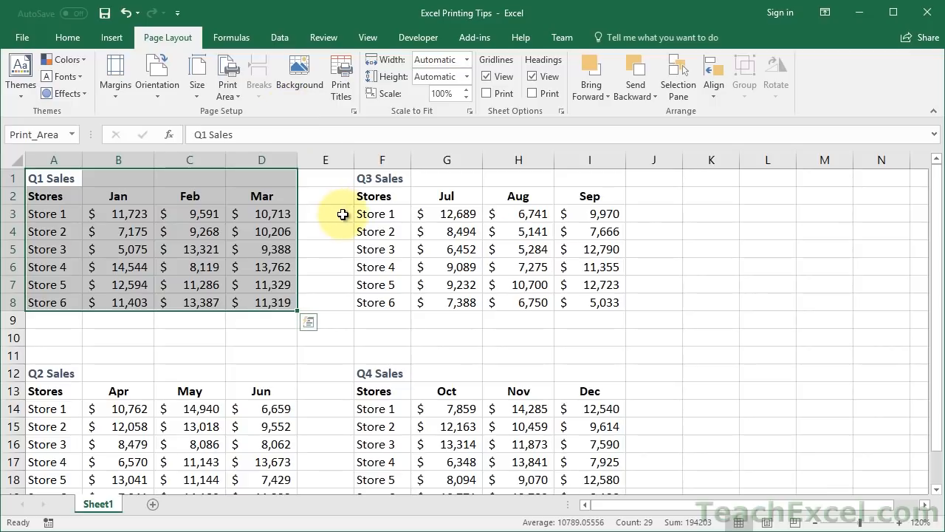
key("ctrl+p")
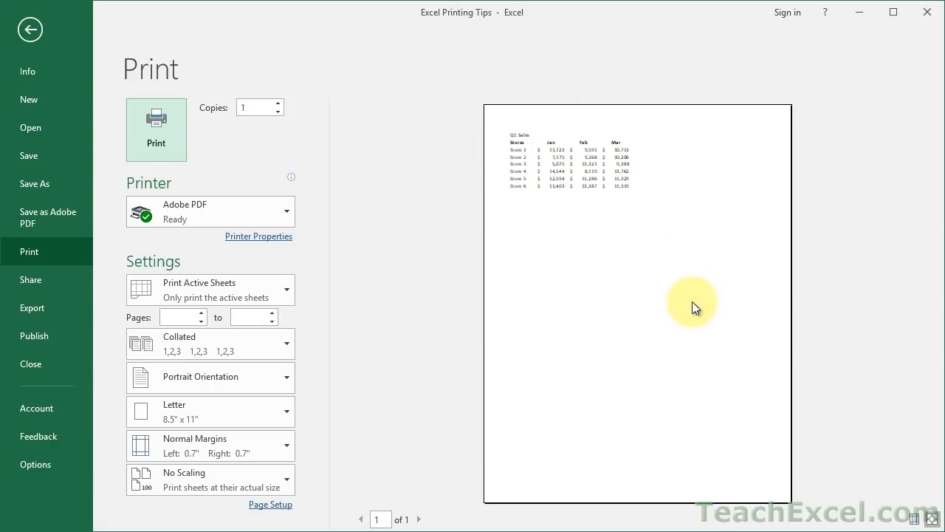
left_click(933, 519)
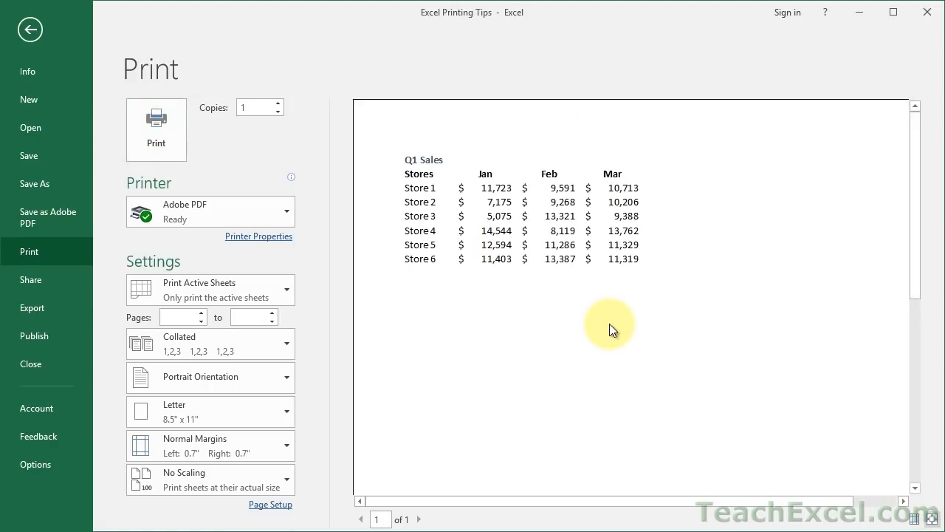
key("Escape")
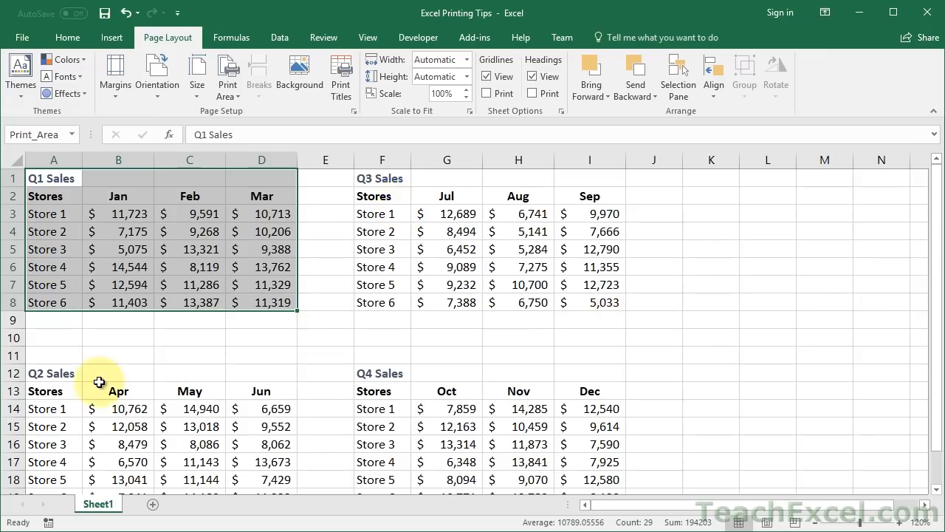
Step: Add the Q2 Sales table in A12:D19 to the print area and check both pages in the print preview
left_click_drag(57, 375, 265, 464)
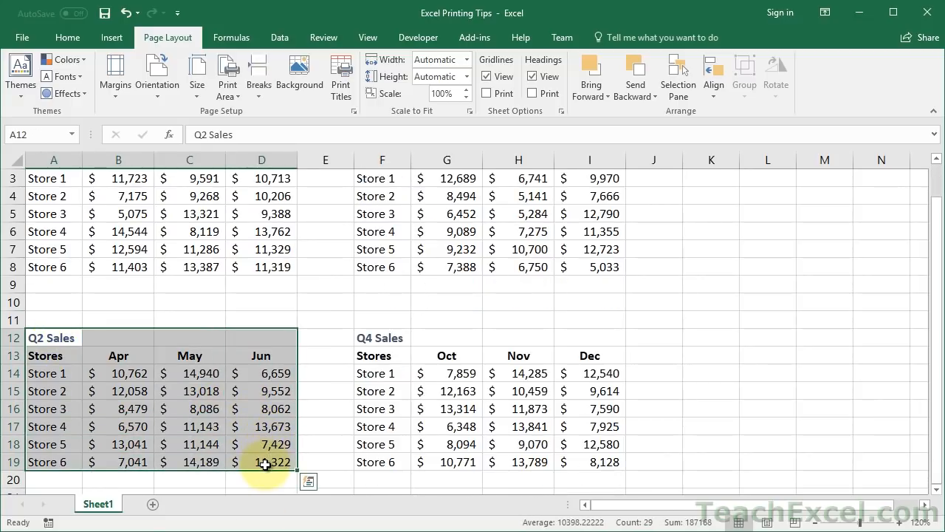
left_click(236, 103)
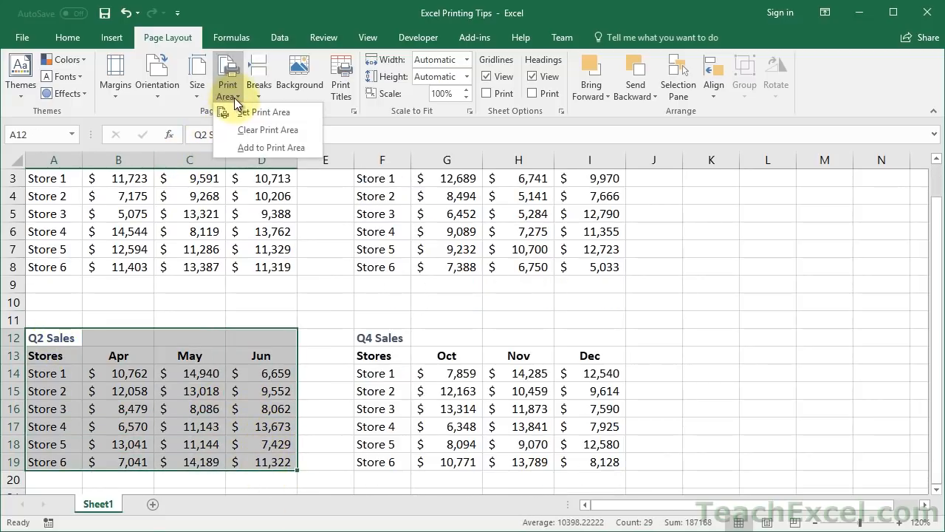
left_click(243, 147)
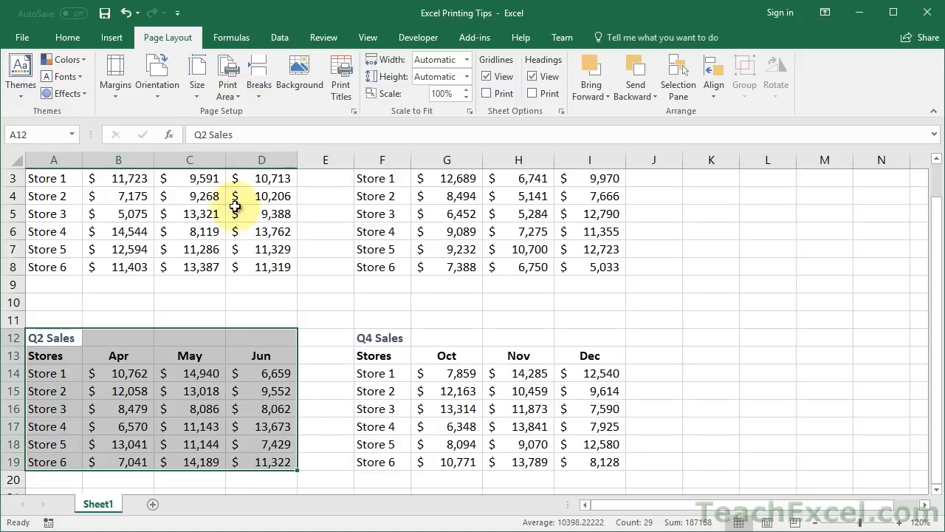
left_click(186, 231)
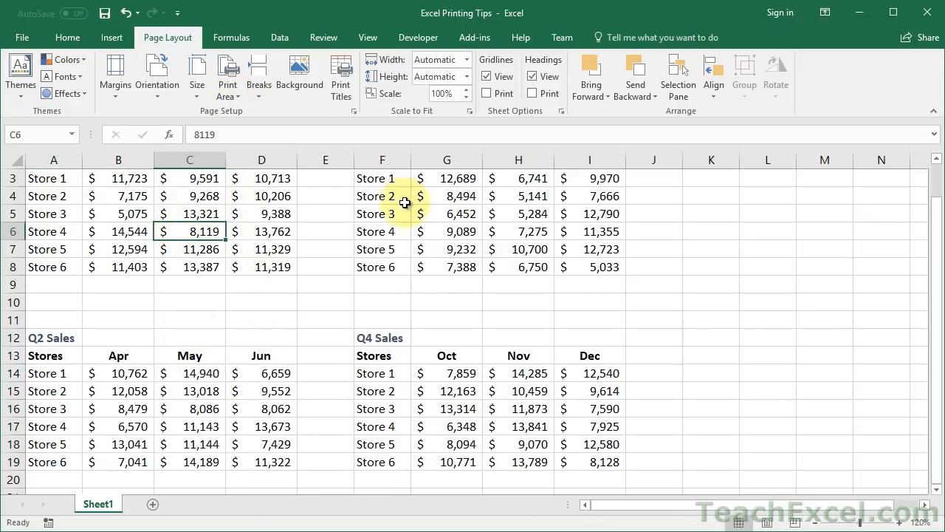
scroll(279, 250, "up", 1)
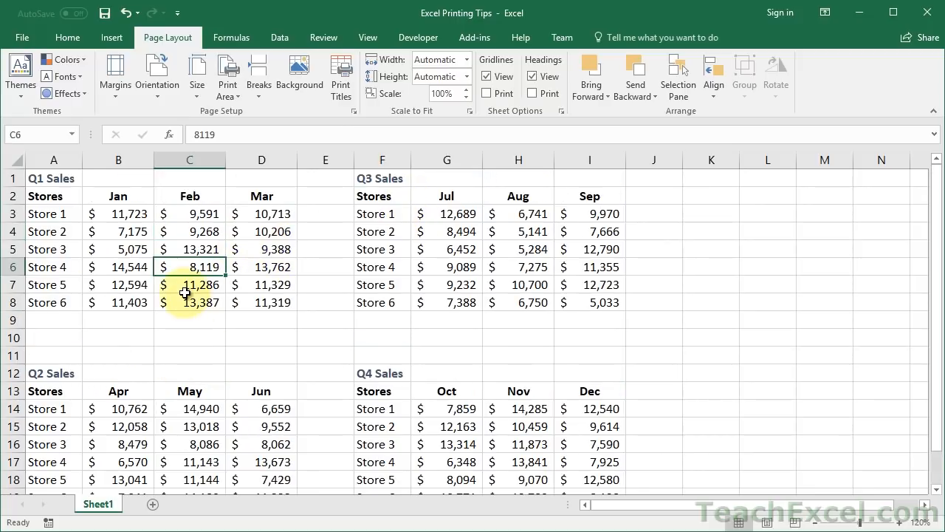
key("ctrl+p")
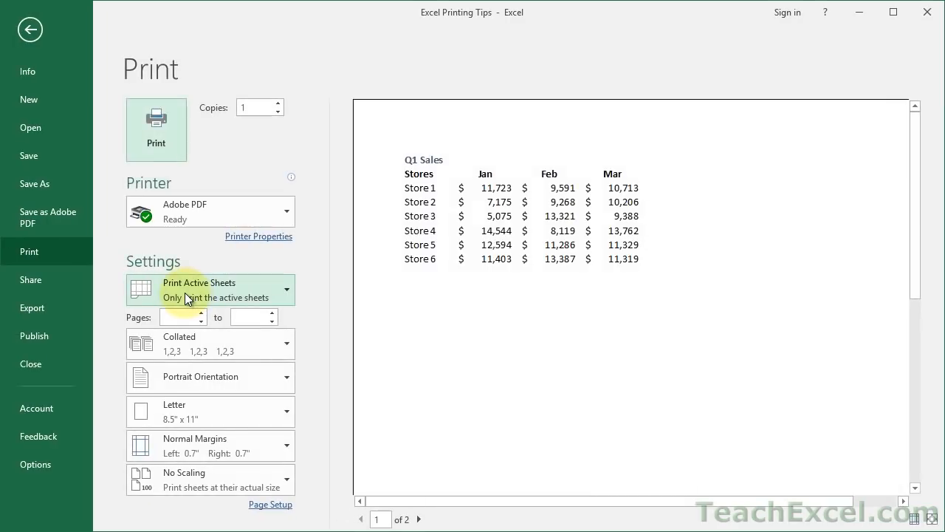
left_click(418, 519)
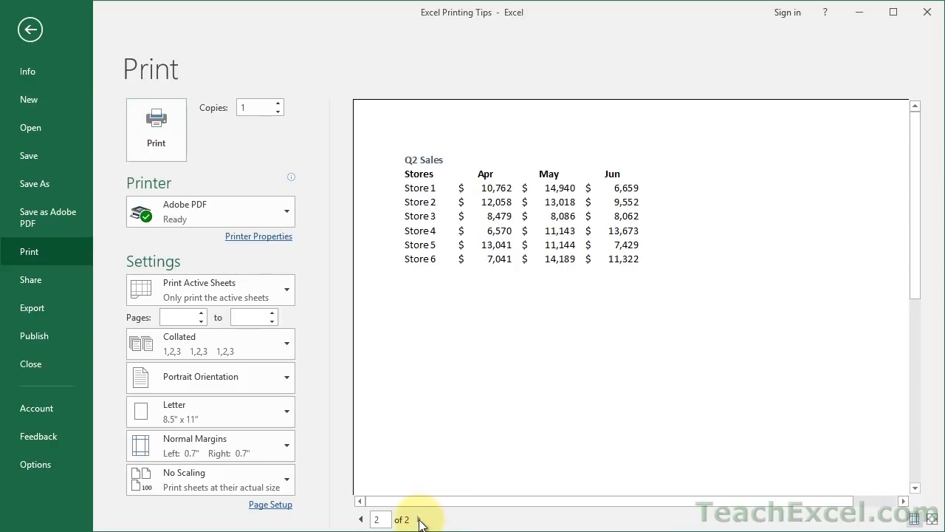
left_click(361, 519)
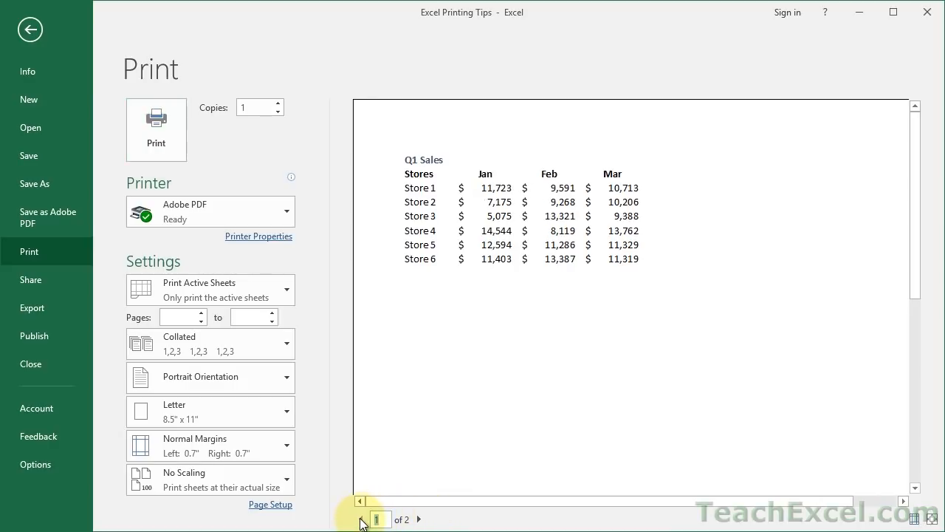
key("Escape")
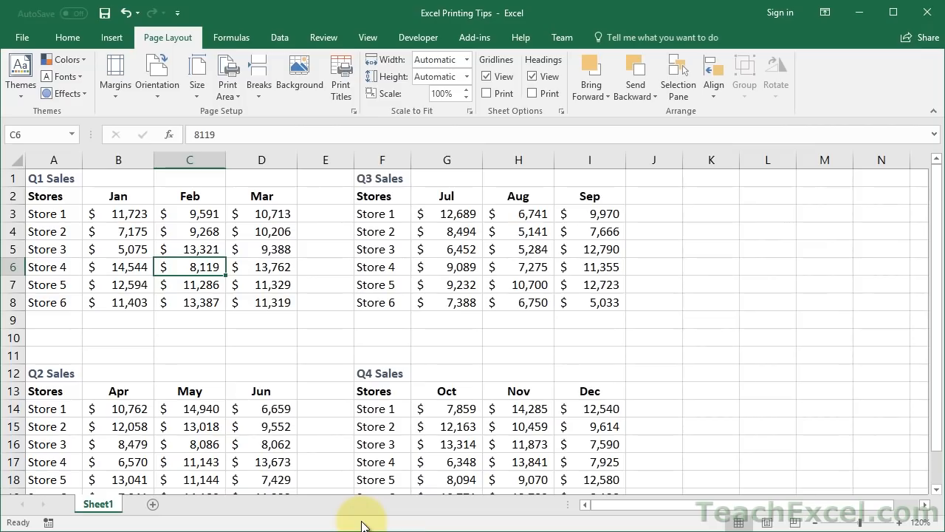
Step: Clear the print area and check the whole sheet in the print preview
left_click(228, 95)
left_click(246, 128)
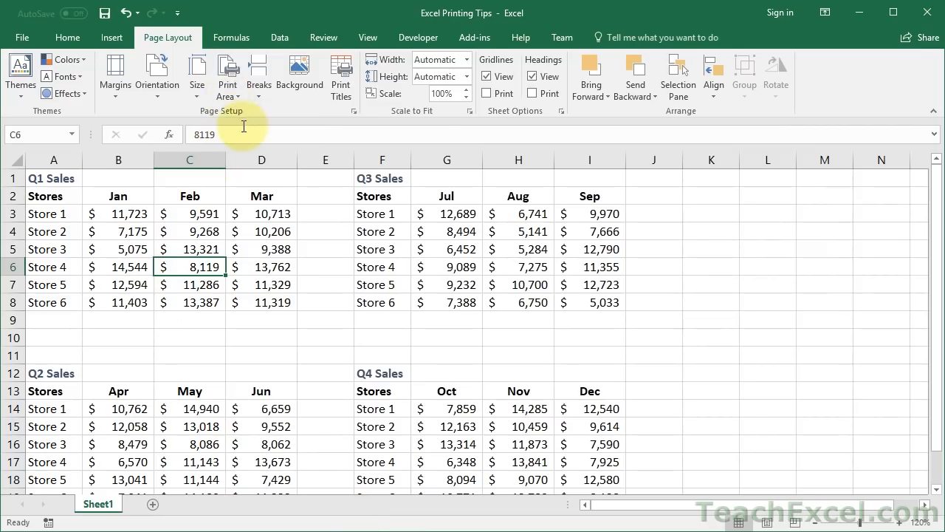
key("ctrl+p")
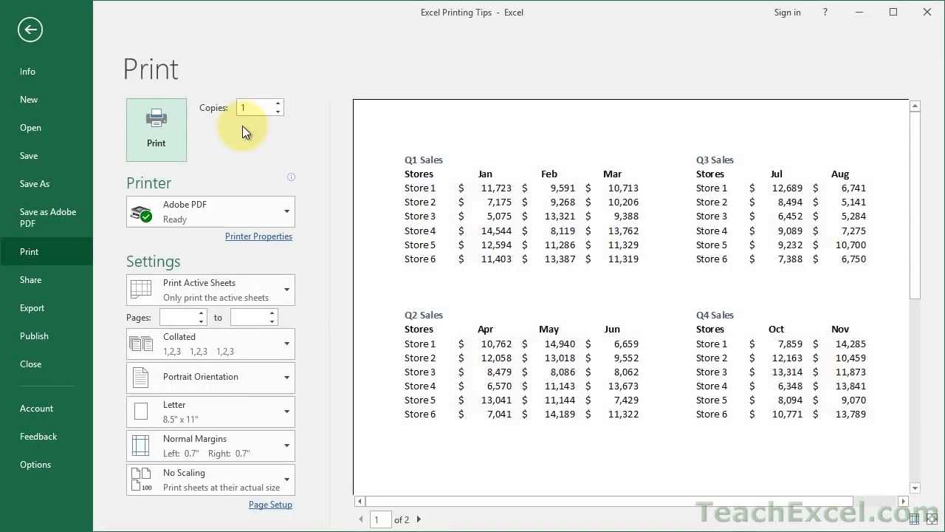
key("Escape")
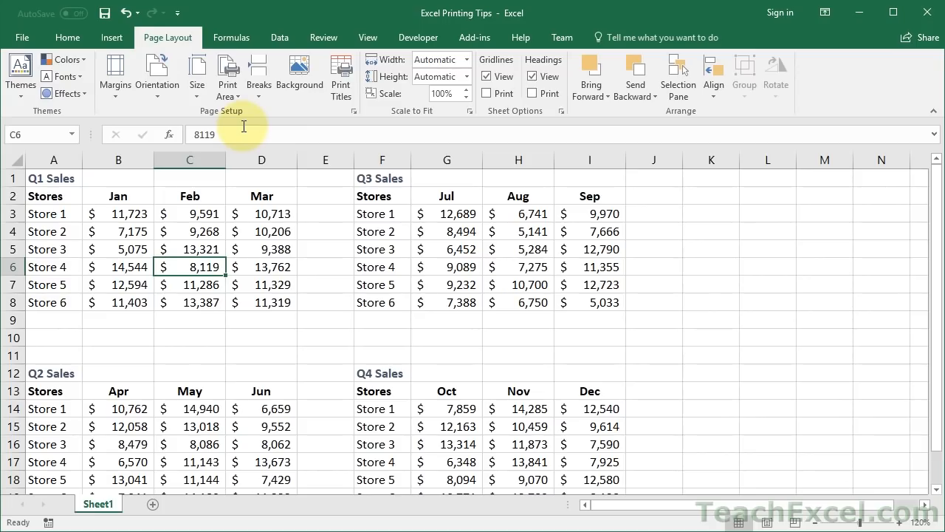
Step: Set the Q1 Sales and Q2 Sales tables together as the print area and check both pages in the print preview
left_click_drag(69, 182, 258, 302)
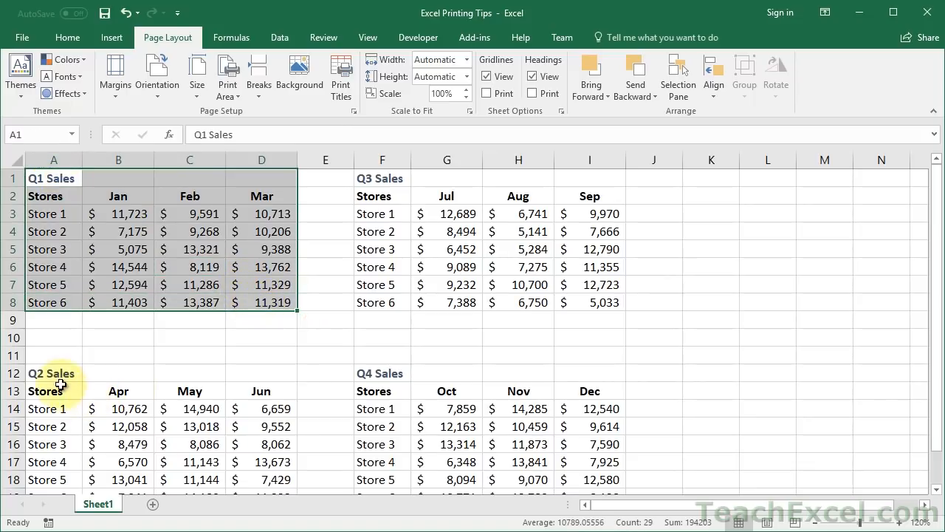
left_click_drag(51, 379, 265, 465)
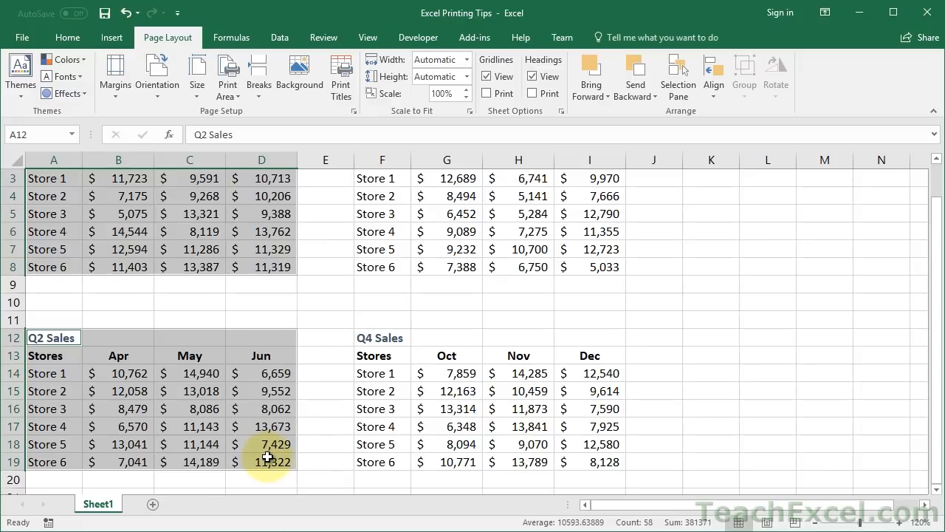
left_click(238, 88)
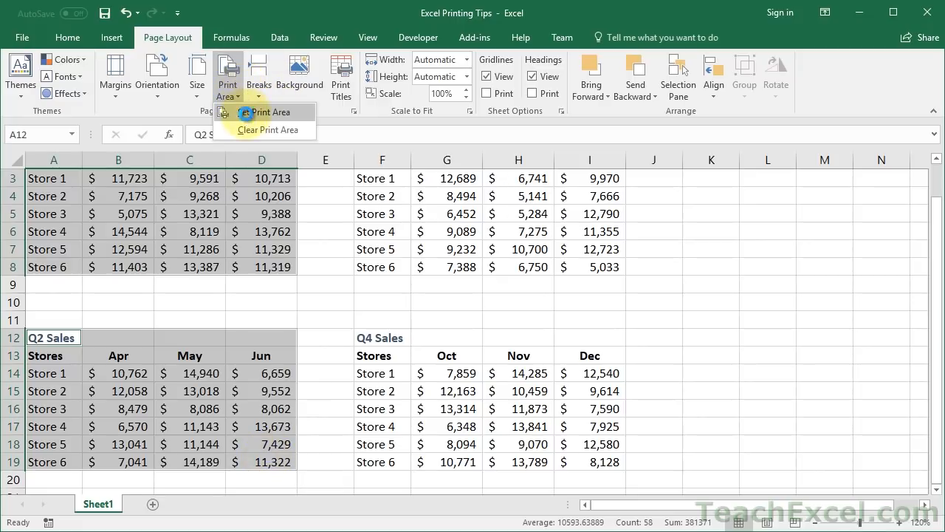
left_click(246, 114)
key("ctrl+p")
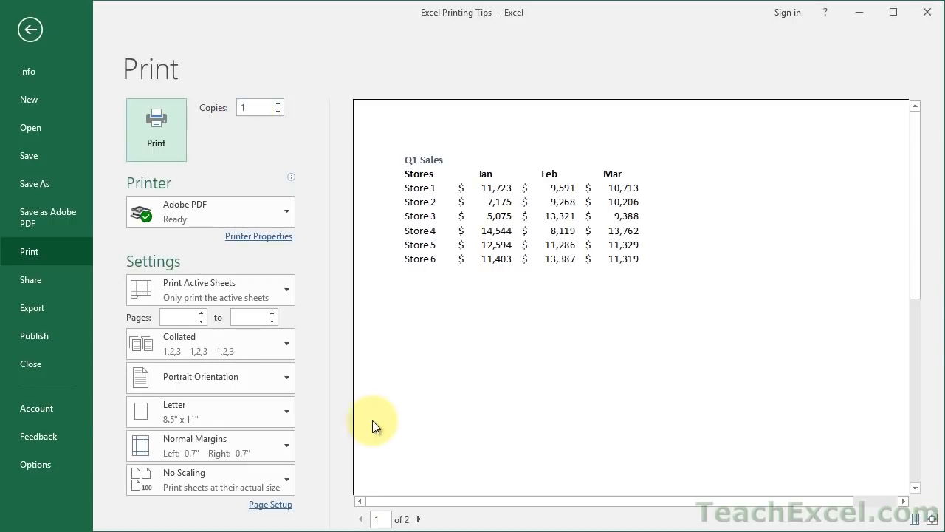
left_click(420, 519)
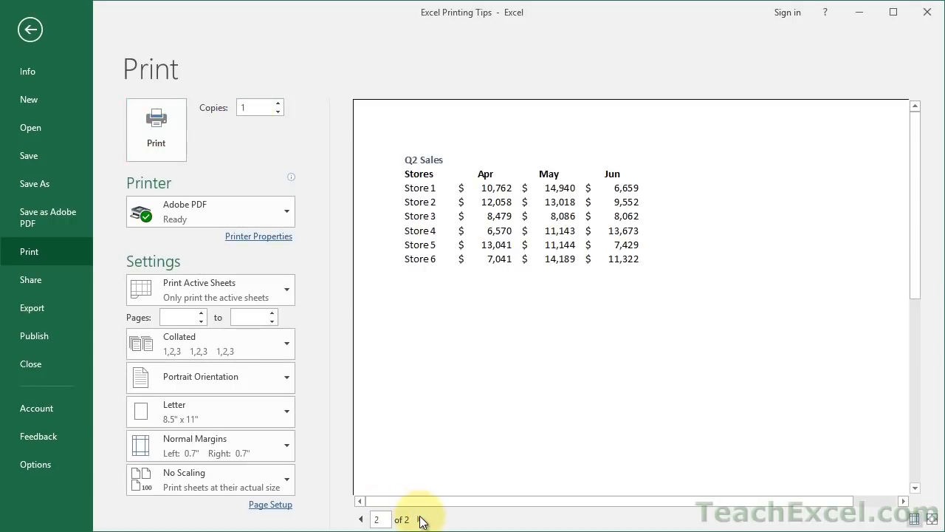
key("Escape")
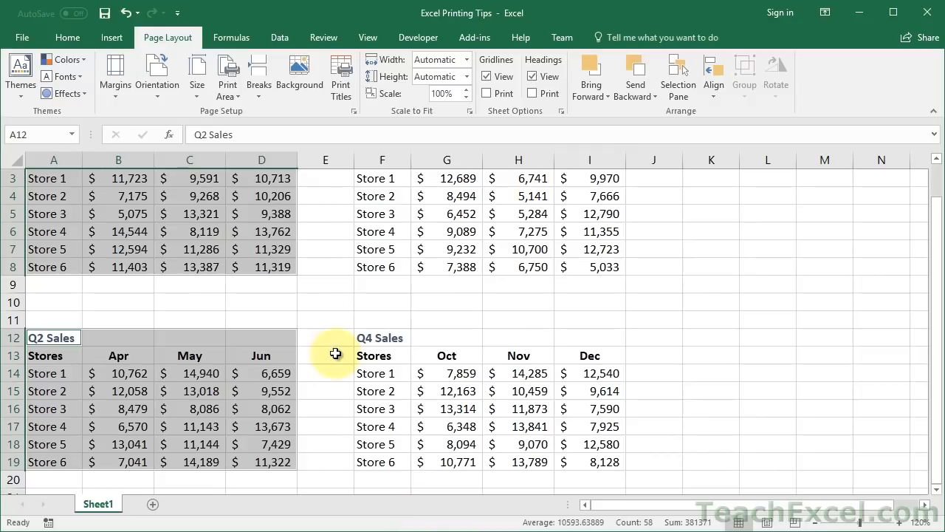
Step: Deselect the two tables and clear the print area covering Q1 Sales and Q2 Sales
left_click(323, 296)
scroll(323, 296, "up", 1)
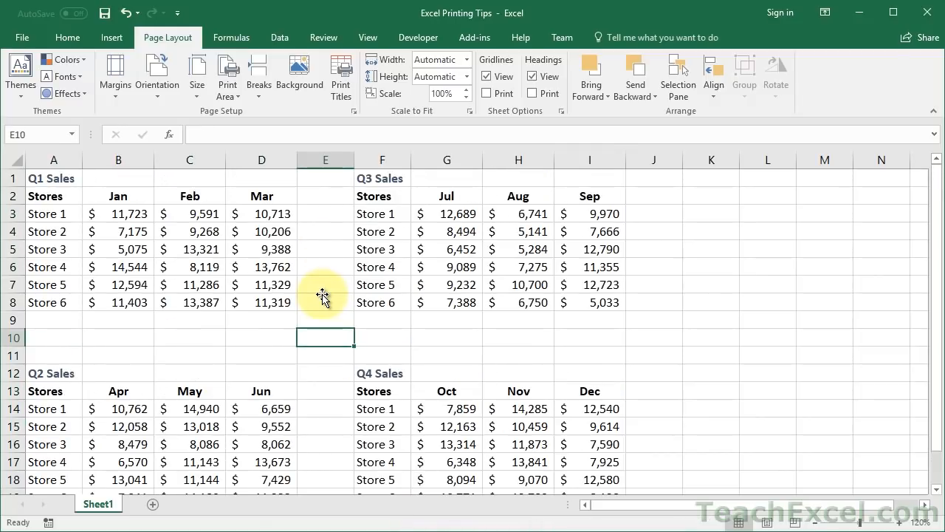
left_click(350, 178)
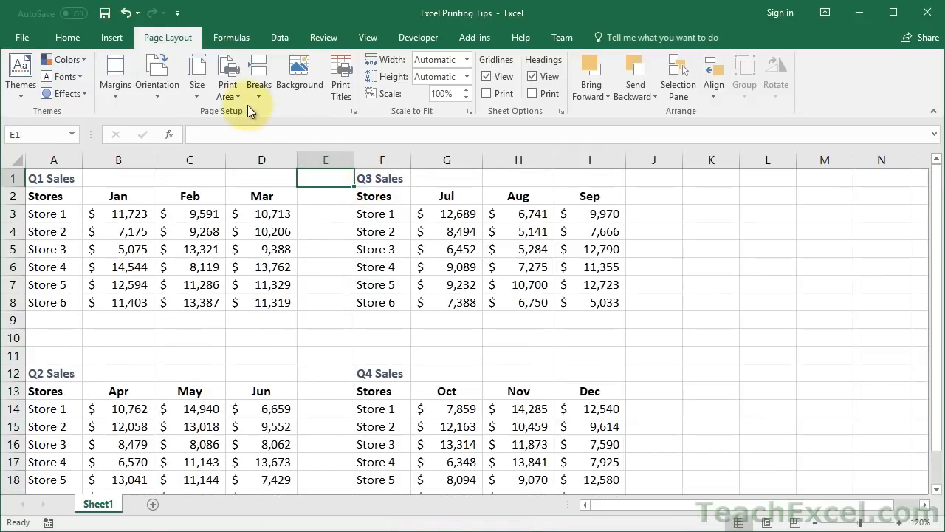
left_click(230, 92)
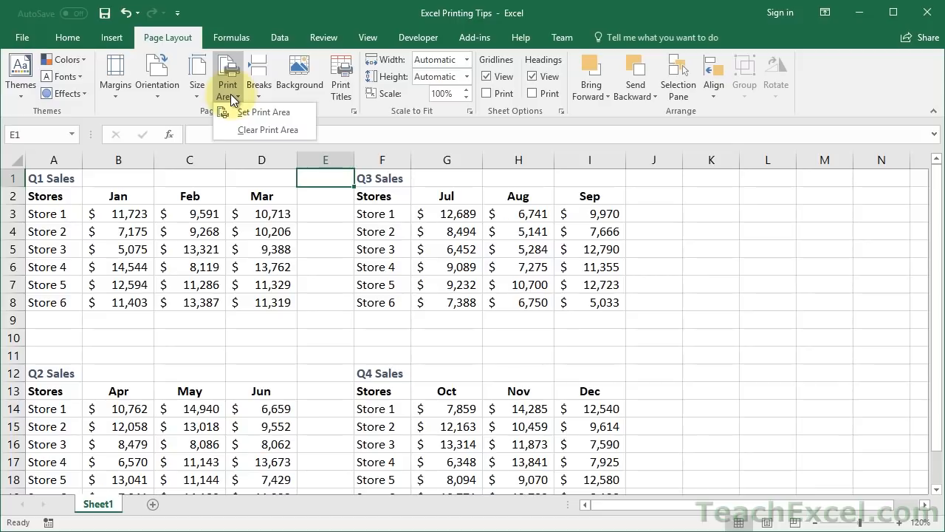
left_click(249, 129)
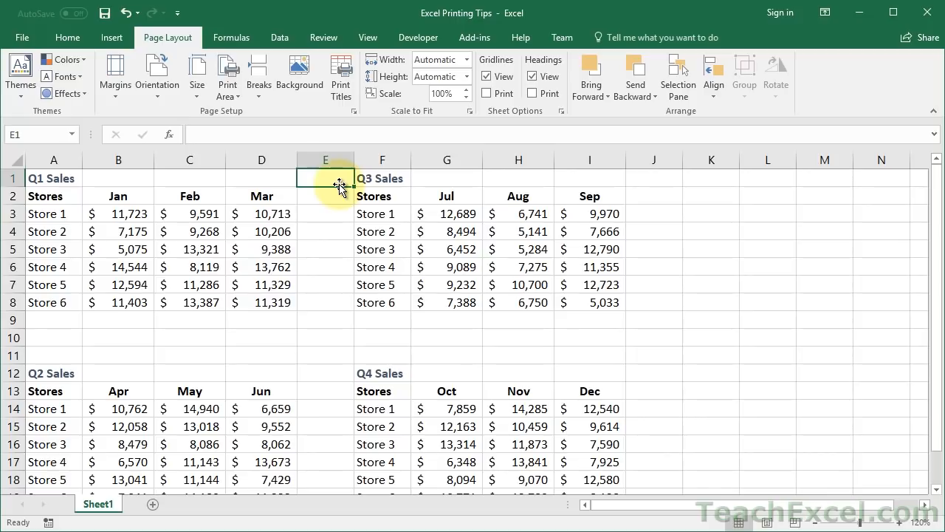
left_click_drag(77, 178, 258, 301)
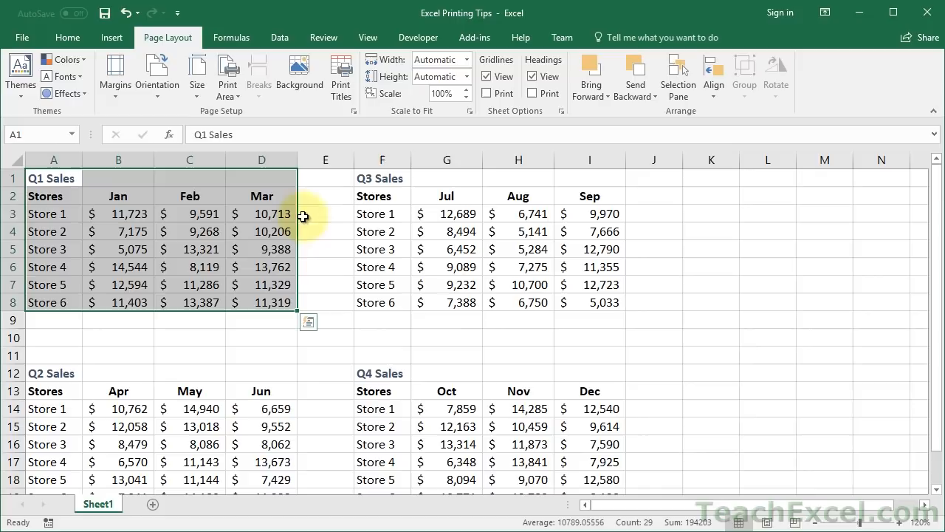
left_click_drag(327, 158, 10, 179)
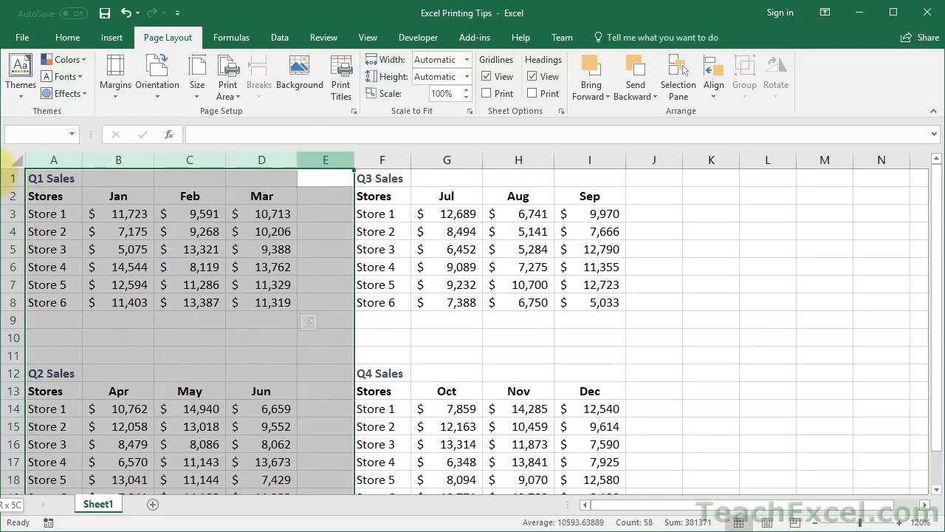
left_click_drag(364, 153, 595, 144)
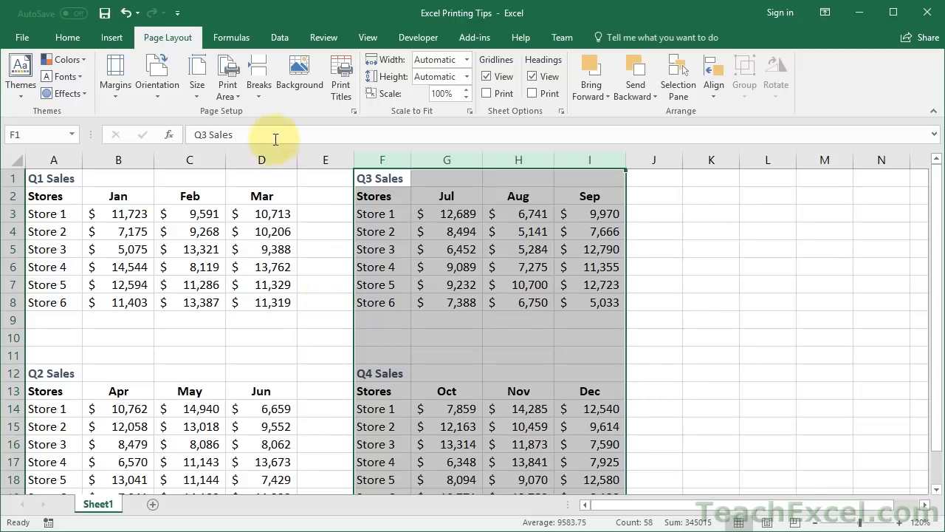
left_click_drag(258, 155, 53, 170)
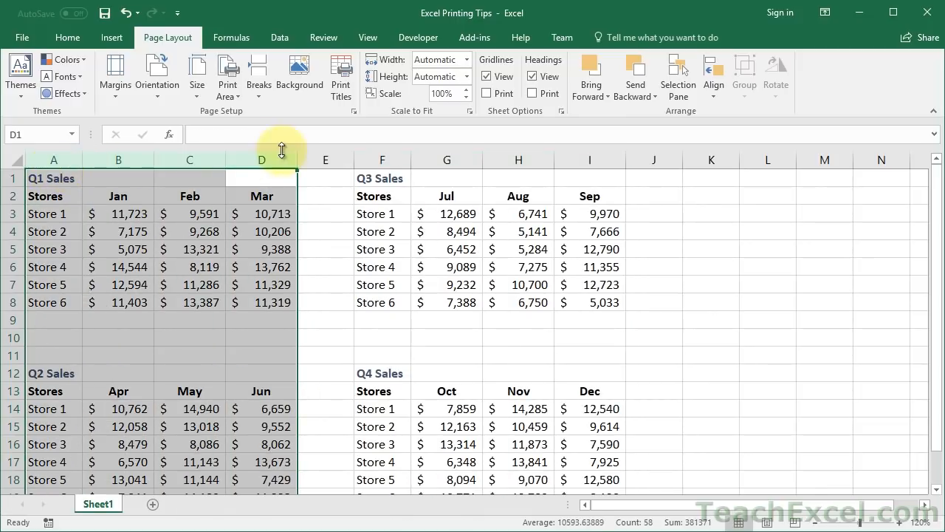
left_click_drag(370, 157, 688, 155)
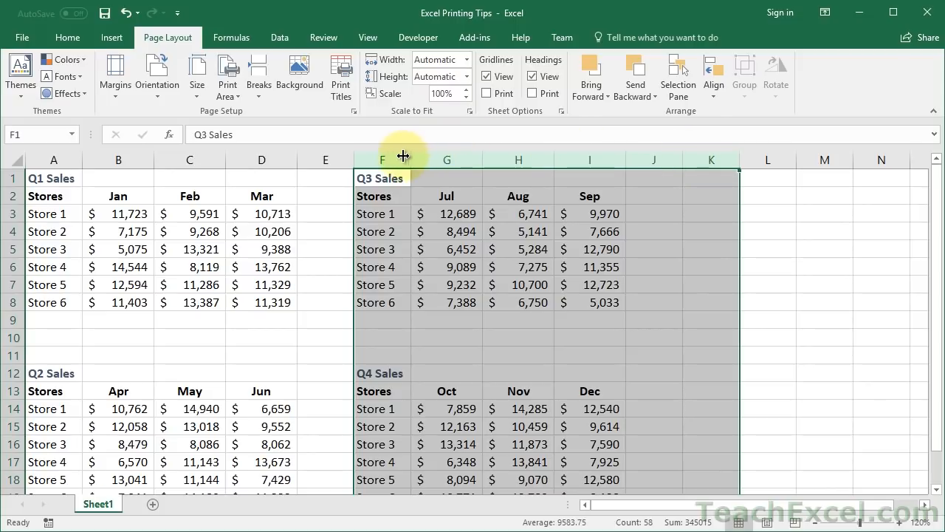
Step: Insert a vertical page break before column F and check both pages in the print preview
left_click(376, 154)
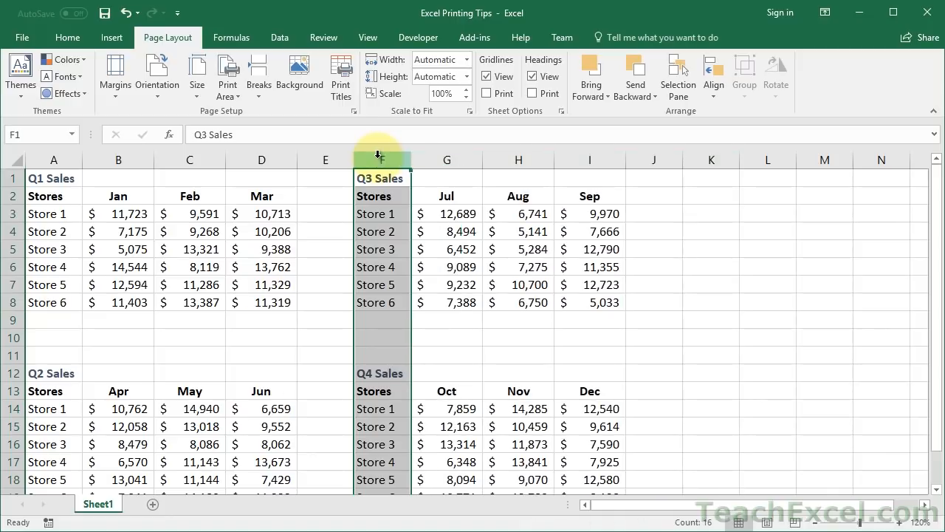
left_click(253, 97)
left_click(270, 111)
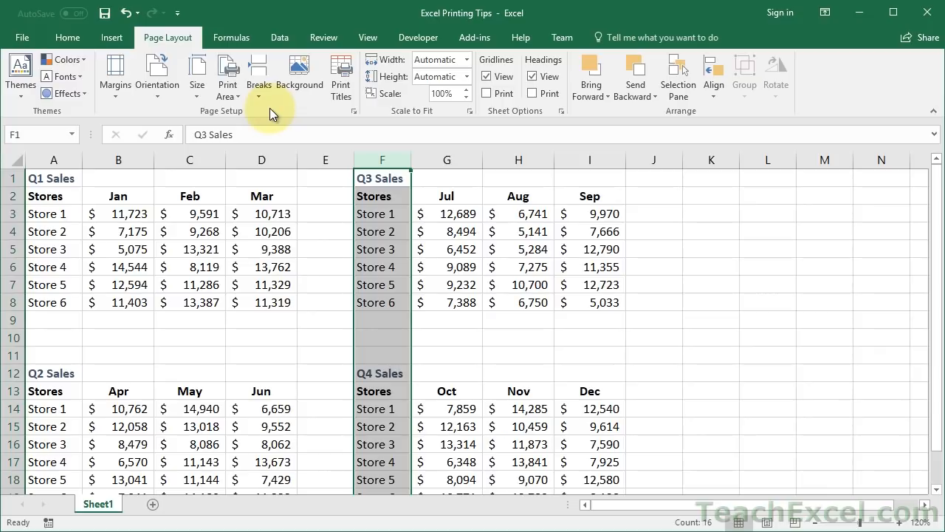
key("ctrl+p")
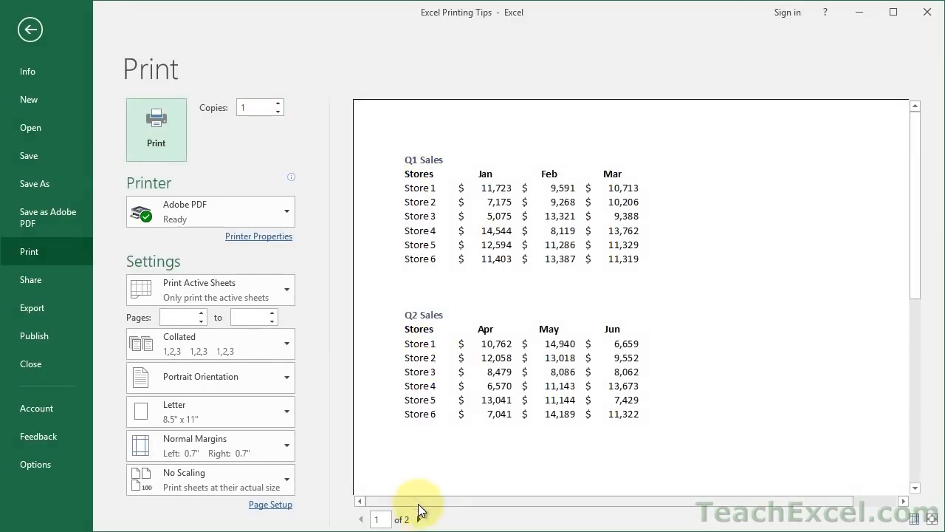
left_click(421, 519)
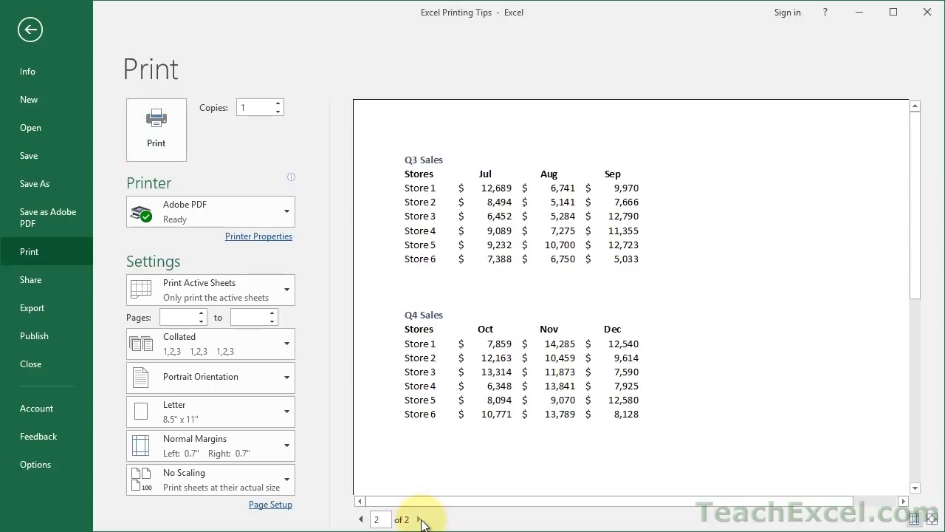
key("Escape")
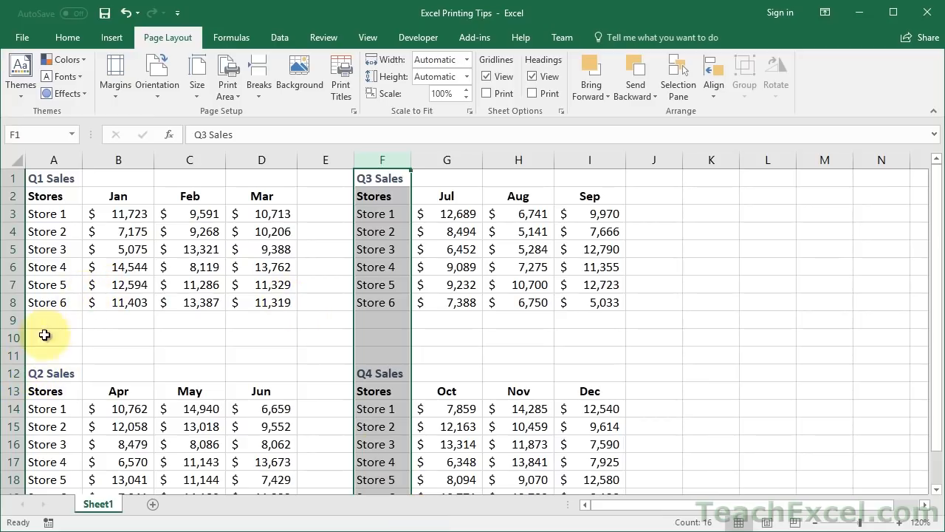
Step: Insert a horizontal page break above row 12 and page through the resulting pages in the print preview
left_click(6, 374)
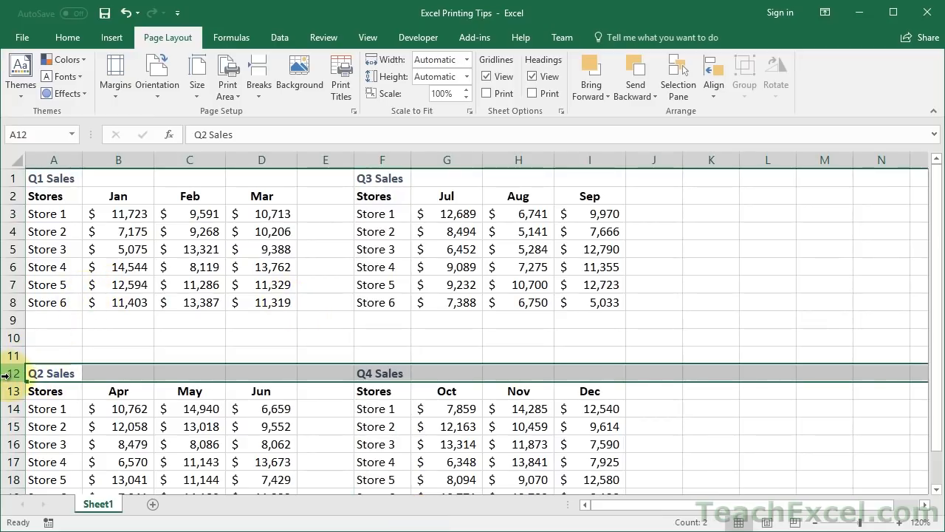
left_click(258, 78)
left_click(278, 113)
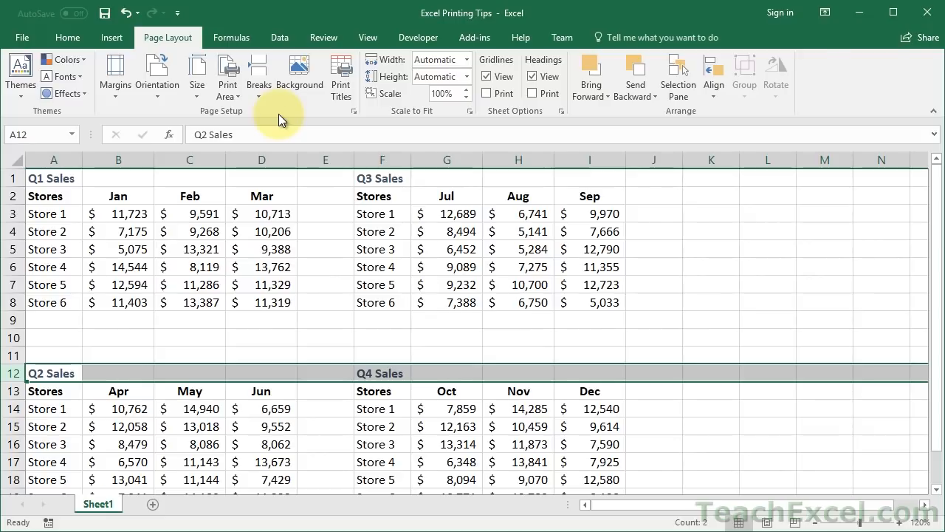
key("ctrl+p")
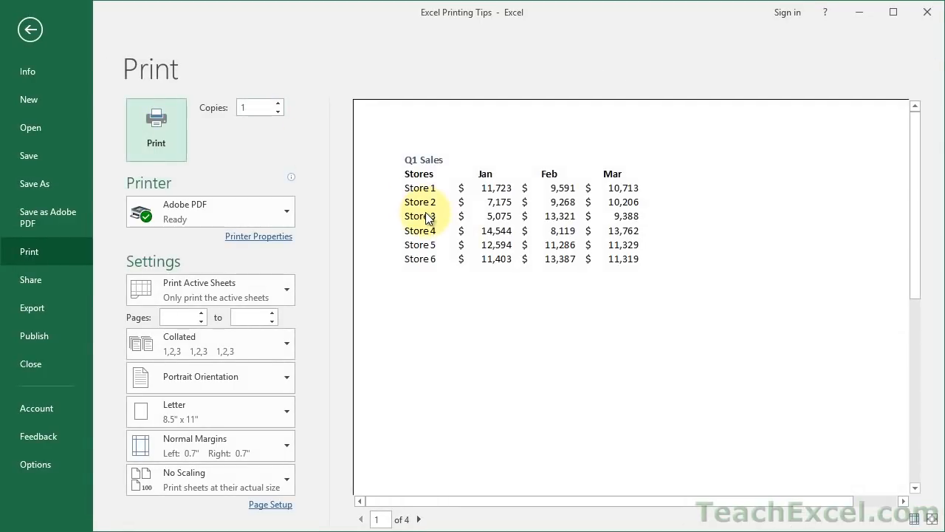
left_click(418, 519)
left_click(418, 519)
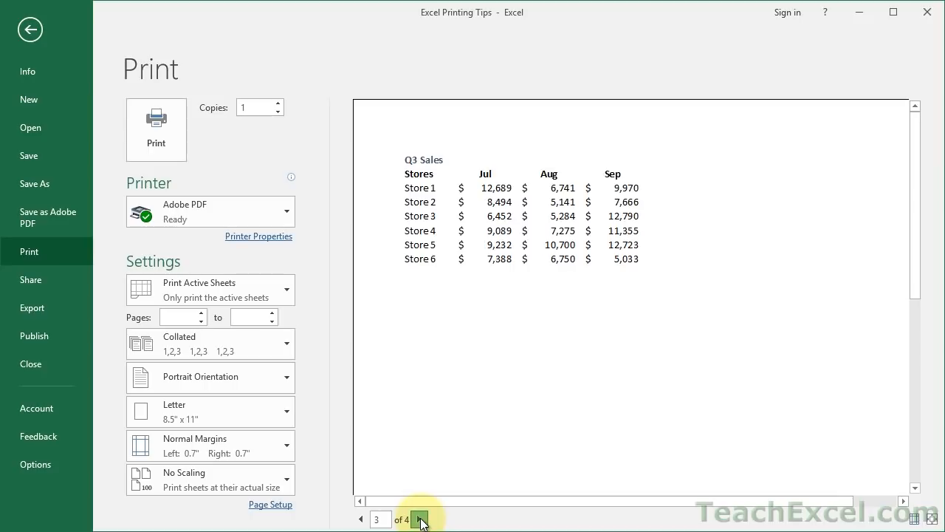
left_click(419, 519)
key("Escape")
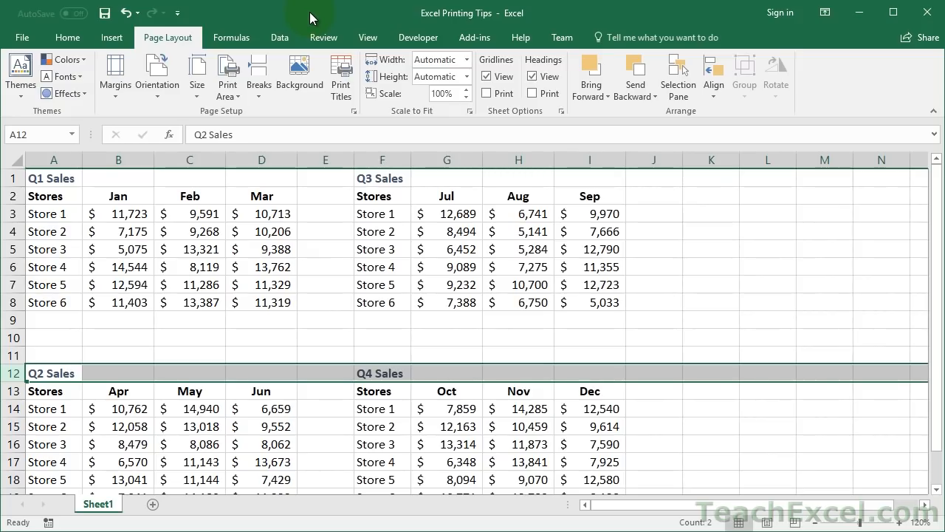
left_click(264, 106)
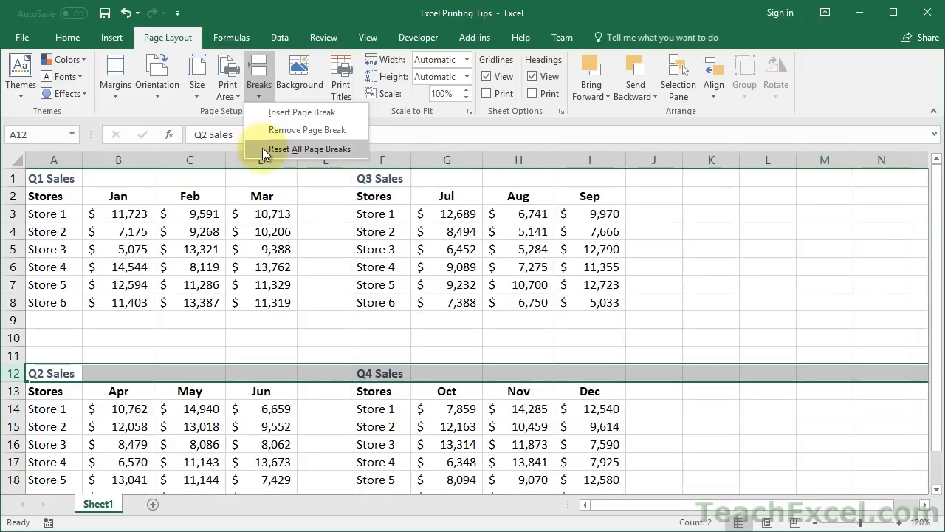
left_click(301, 196)
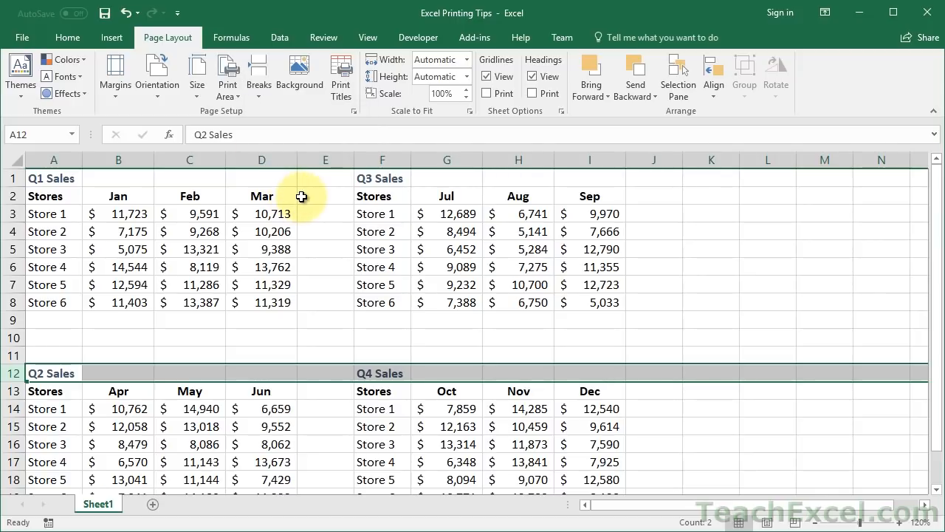
left_click(301, 196)
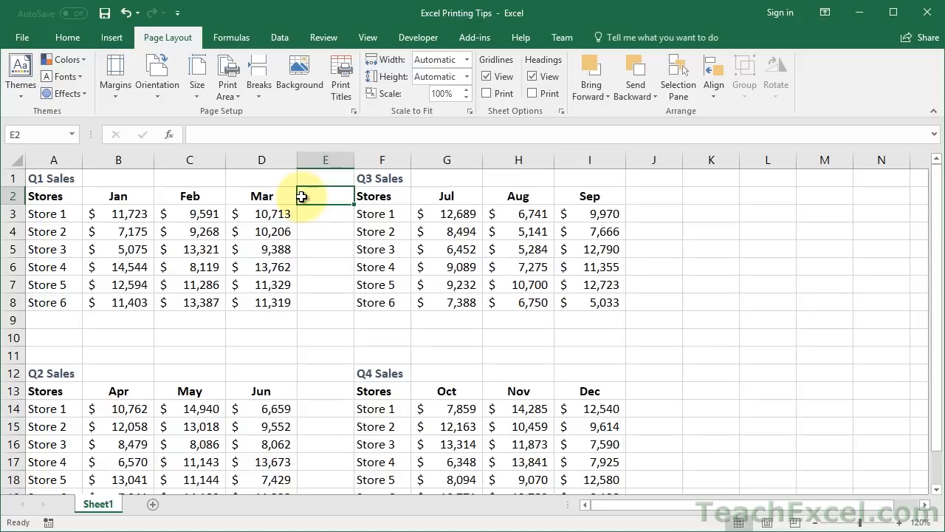
Step: Show the sheet in Page Break Preview and enlarge the view to 120%
left_click(370, 38)
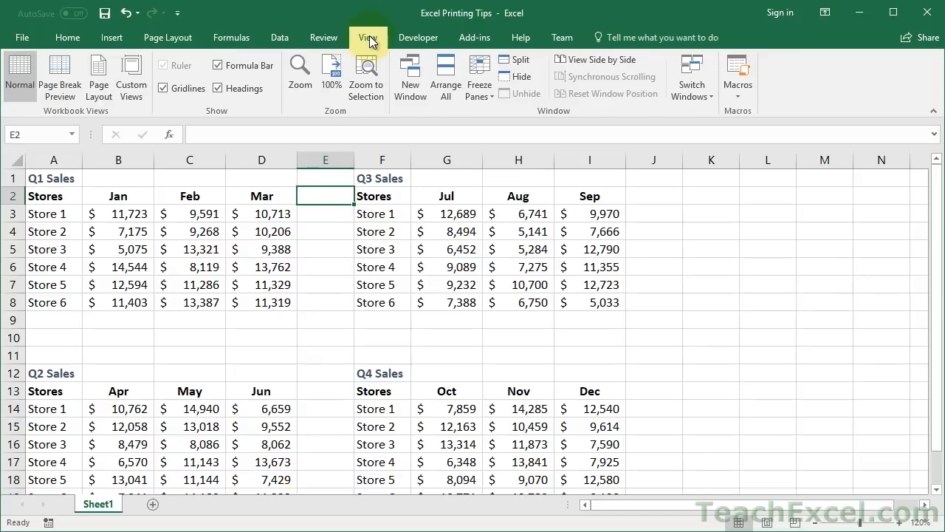
left_click(60, 68)
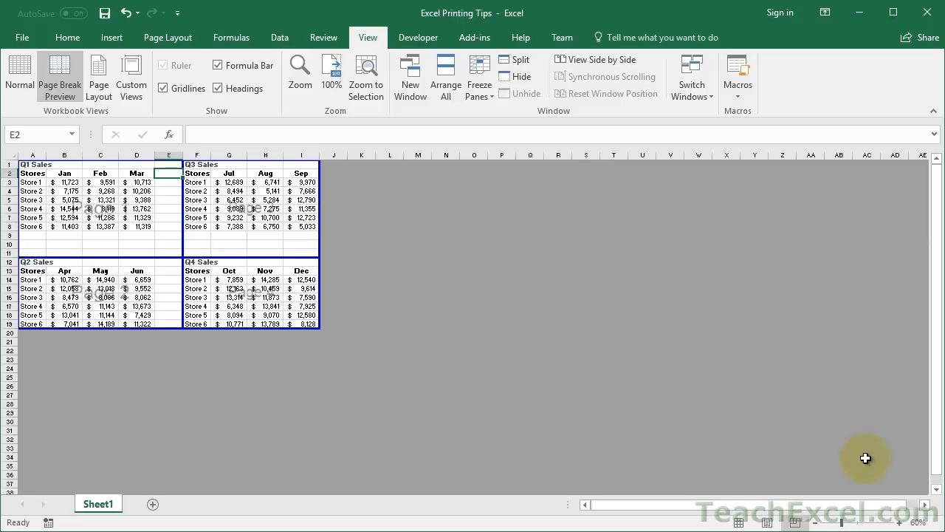
left_click(899, 523)
left_click(898, 523)
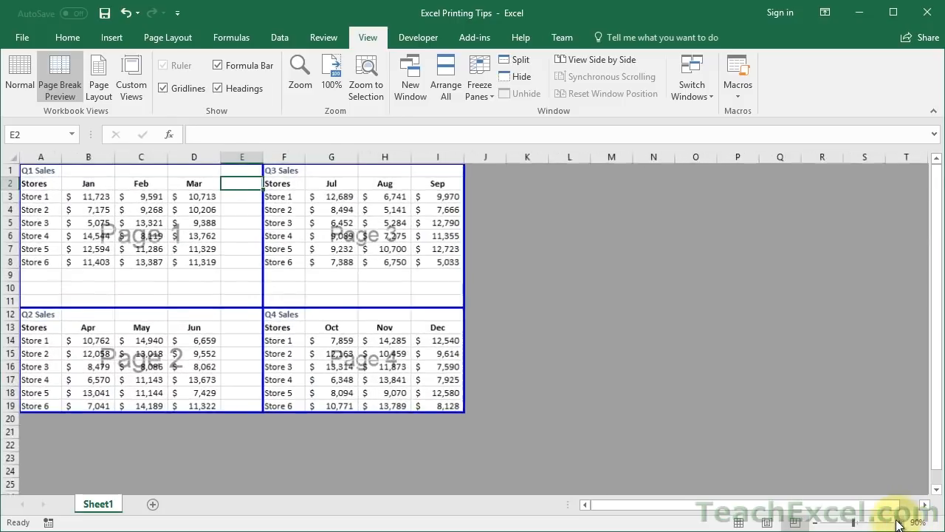
left_click(898, 523)
left_click(899, 523)
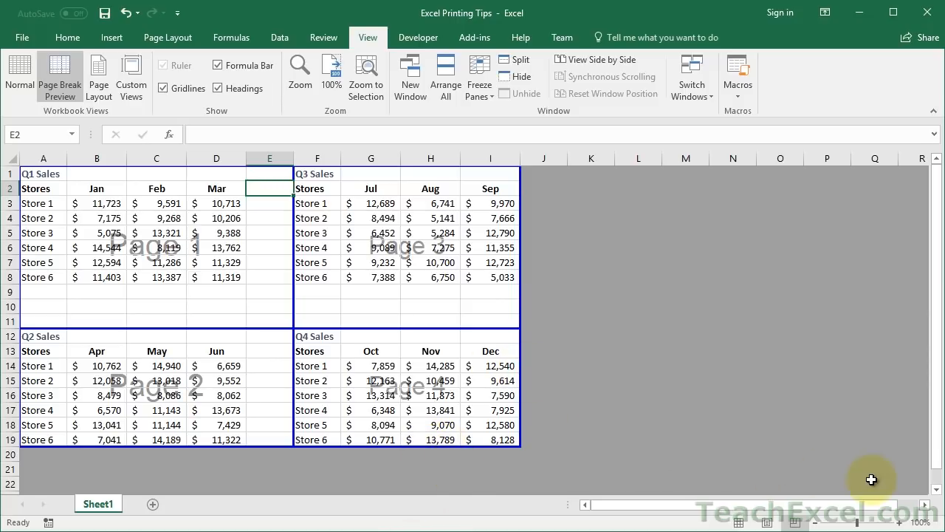
left_click(899, 523)
left_click(900, 523)
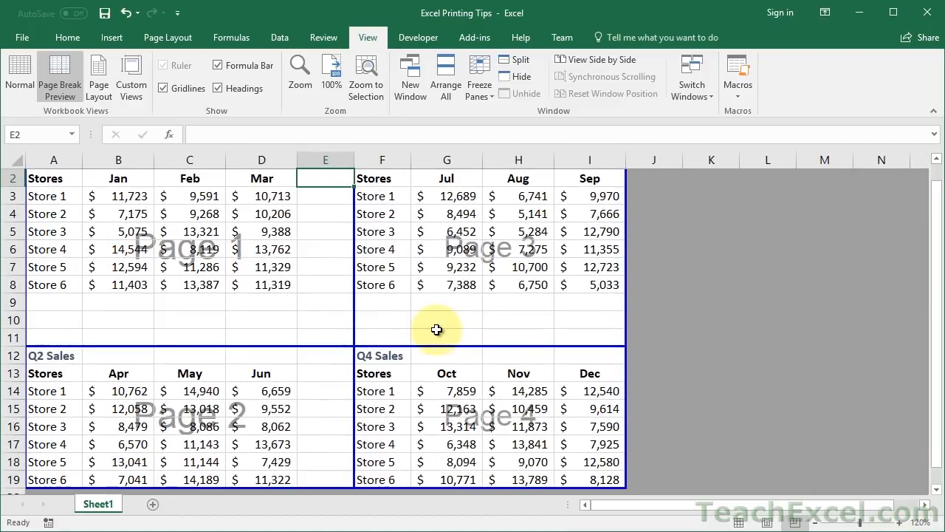
Step: Move the vertical page break to between columns D and E and the horizontal one to between rows 9 and 10
scroll(436, 329, "up", 1)
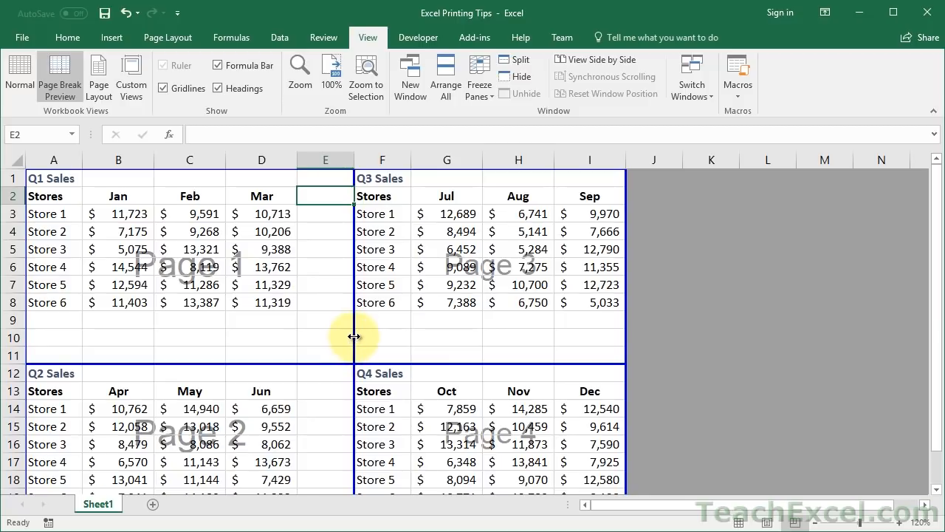
left_click_drag(354, 337, 307, 324)
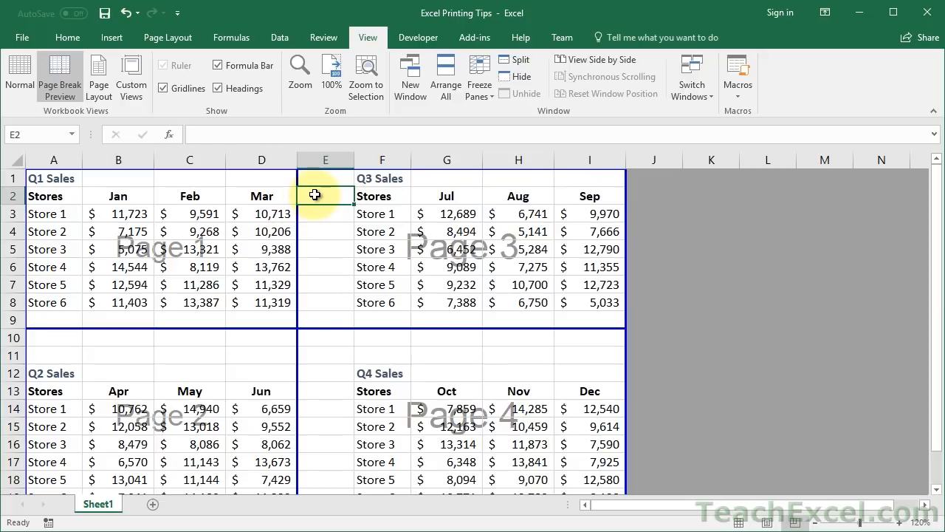
Step: Remove the vertical page break between columns D and E using cell E2
left_click(167, 35)
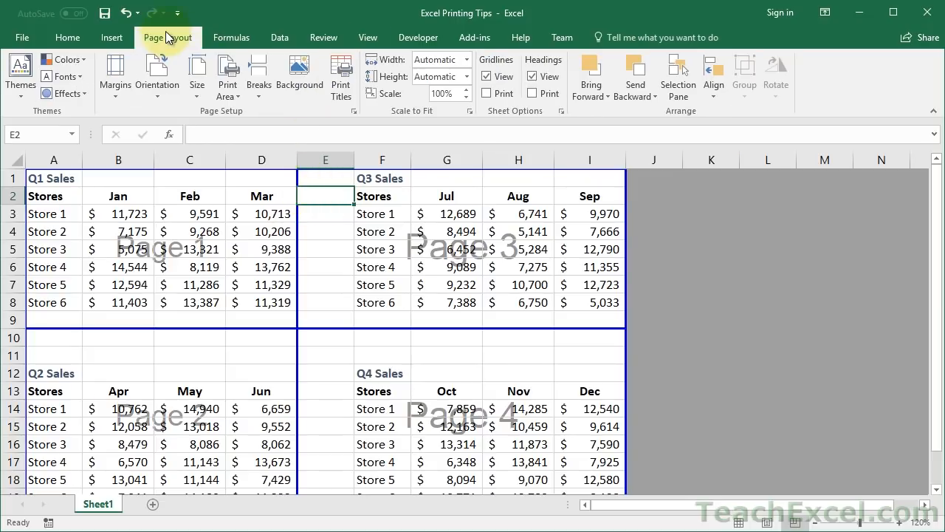
left_click(258, 78)
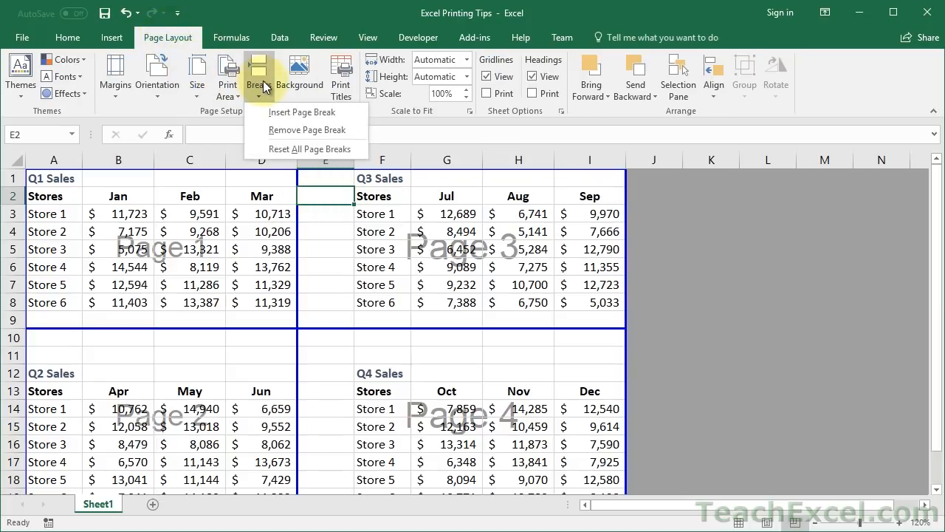
left_click(290, 130)
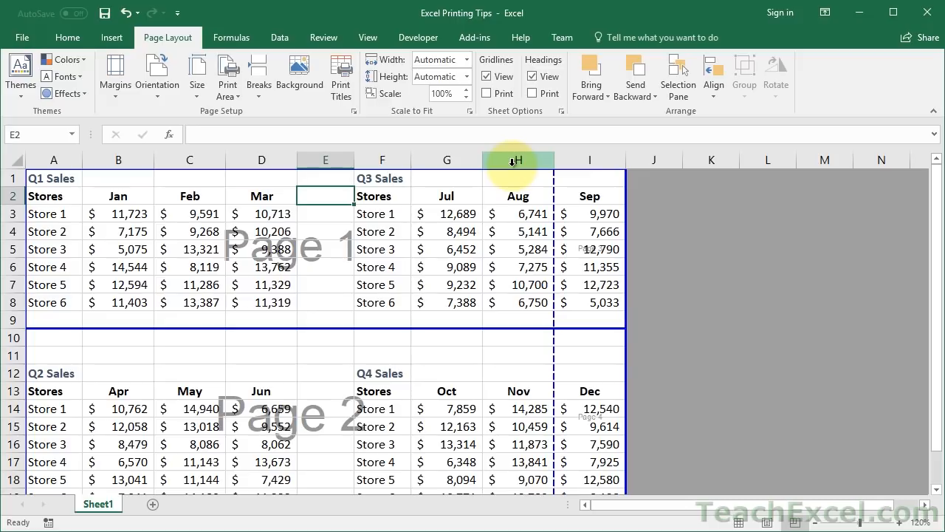
Step: Remove the horizontal page break above row 10 using cell E10, and undo the removal
left_click(330, 218)
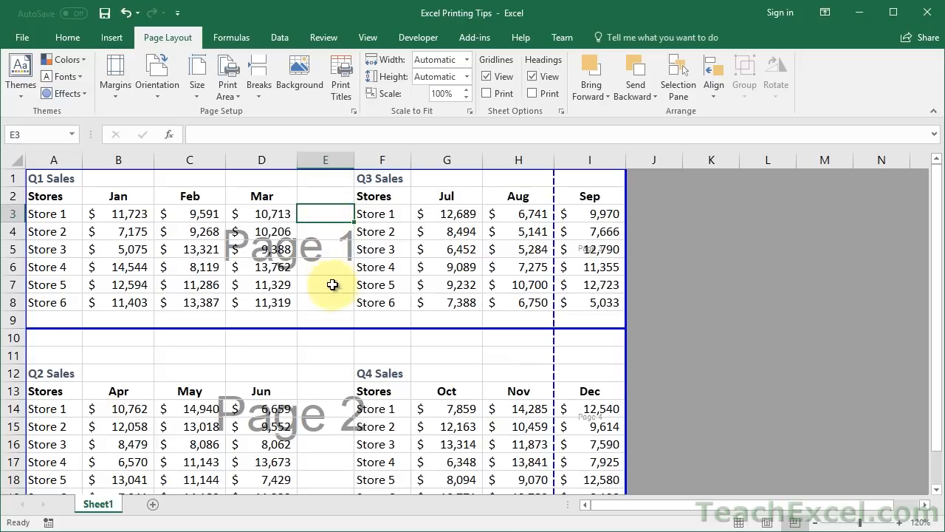
left_click(324, 340)
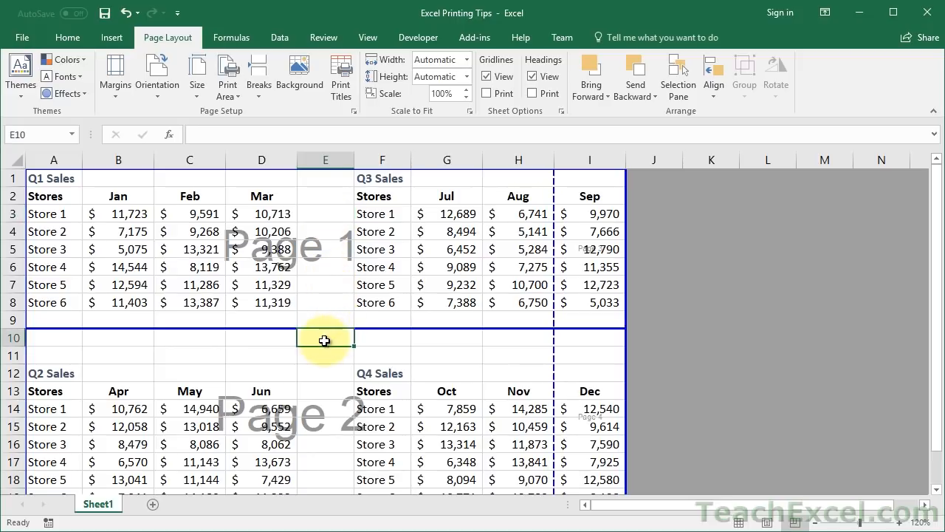
left_click(259, 93)
left_click(277, 122)
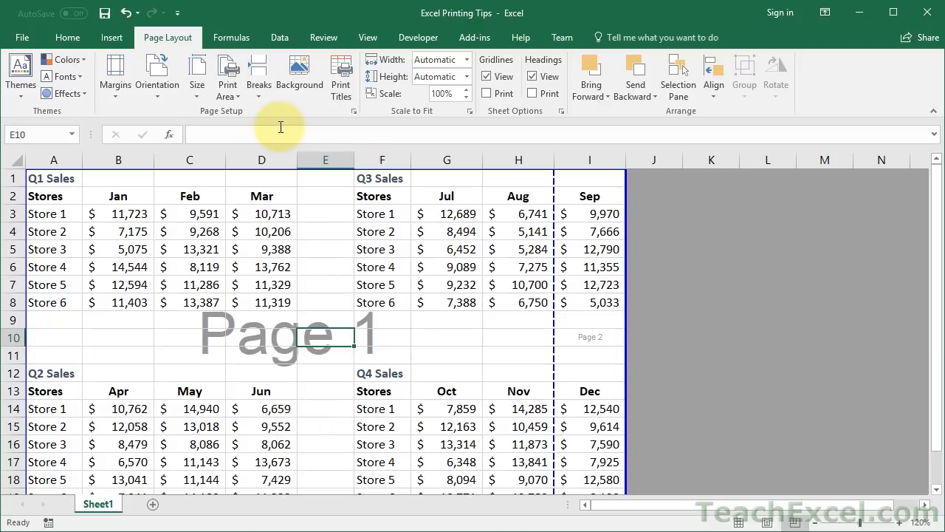
key("ctrl+z")
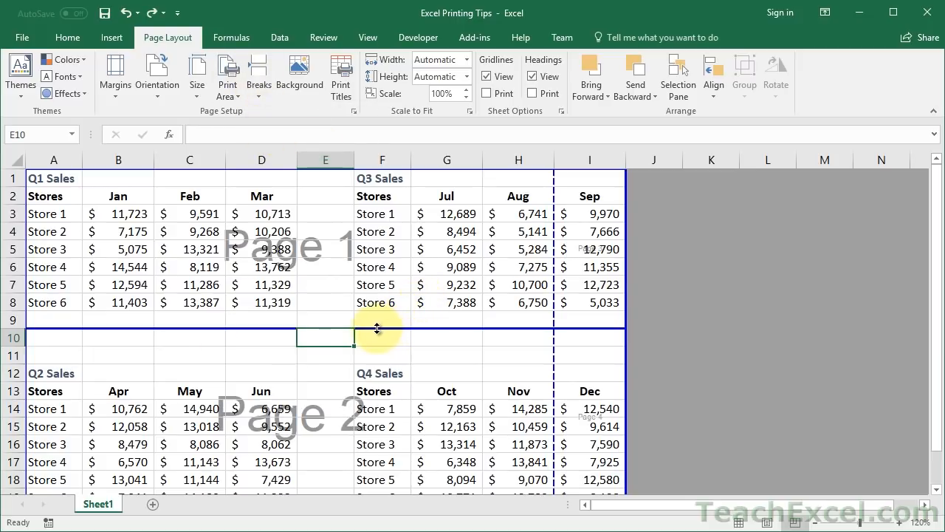
Step: Move the horizontal page break above row 10 off the page area and insert a vertical page break before column F
left_click_drag(377, 328, 383, 160)
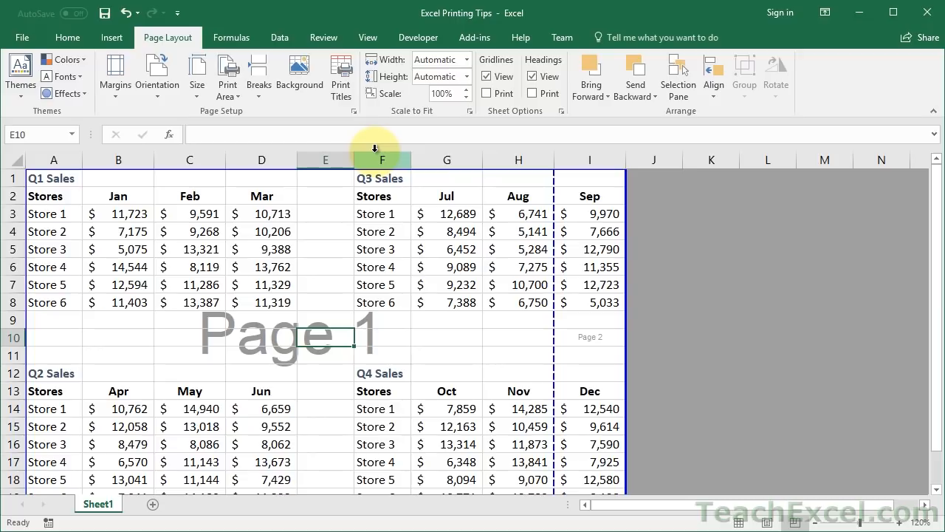
left_click(378, 157)
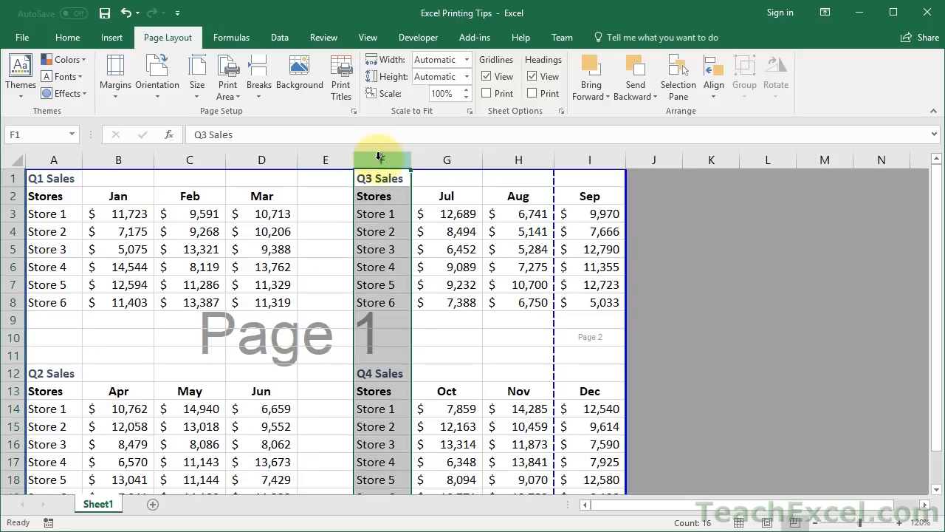
left_click(257, 90)
left_click(272, 112)
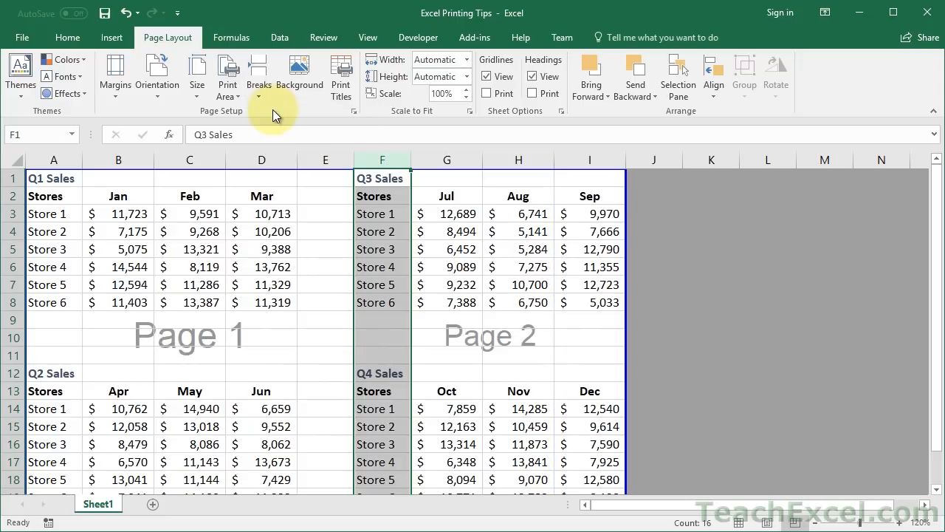
Step: Insert a horizontal page break above row 12, then undo the inserted page breaks
left_click(302, 336)
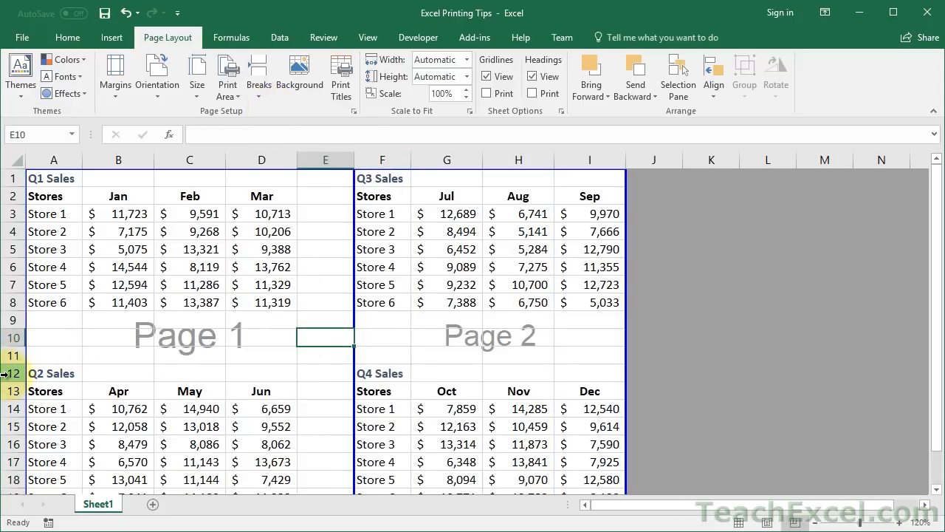
left_click(6, 373)
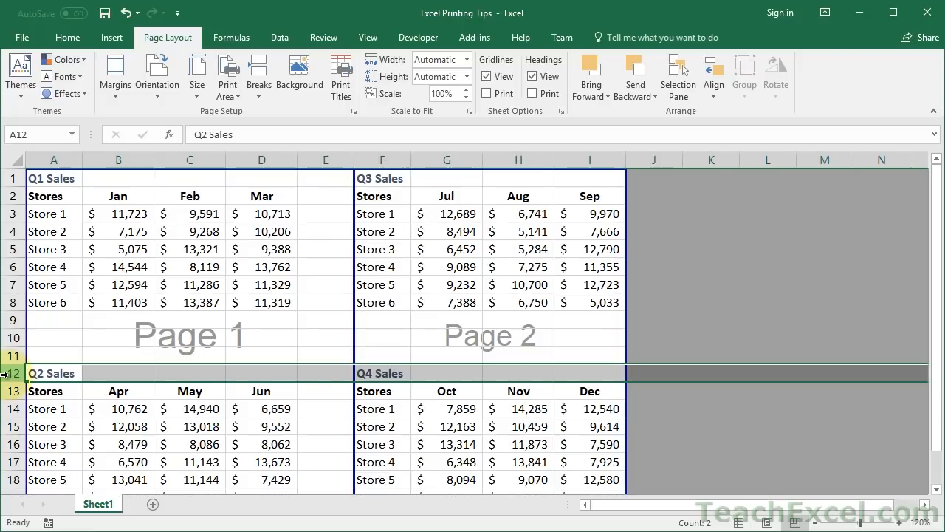
left_click(258, 88)
left_click(295, 112)
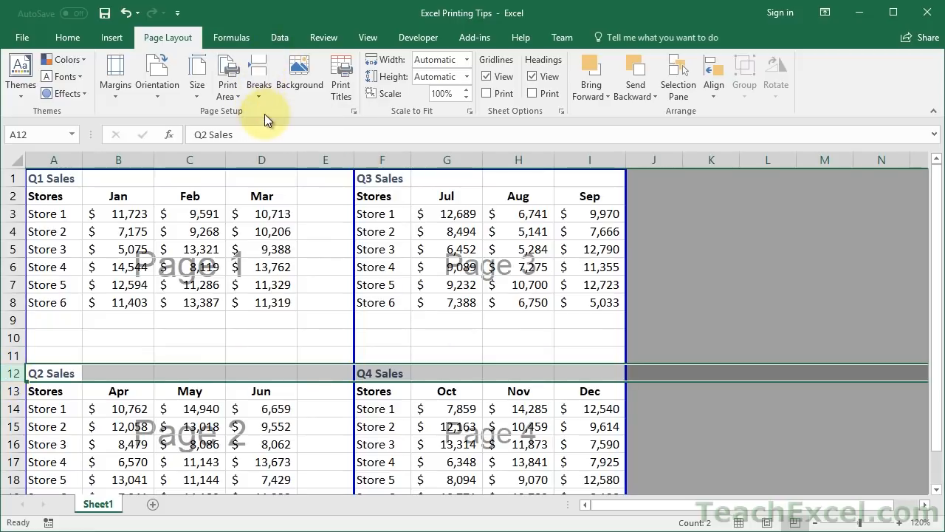
left_click(322, 293)
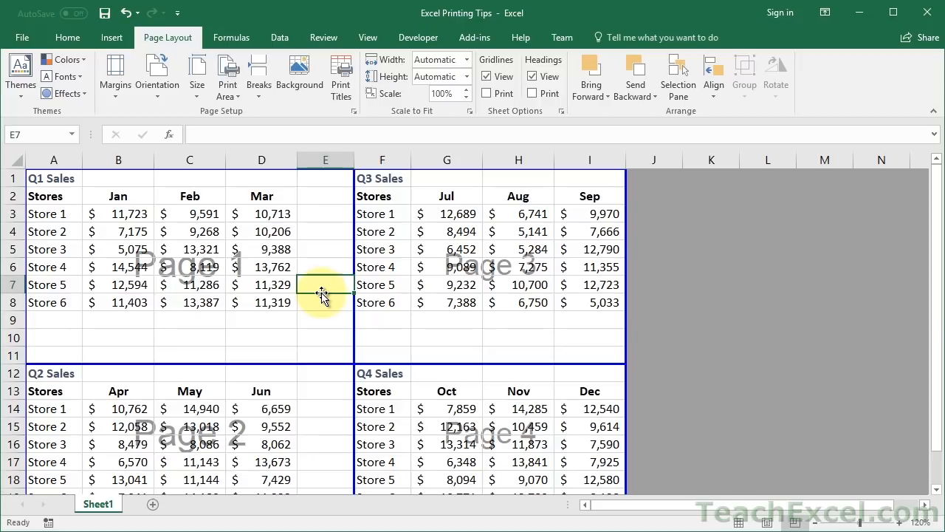
key("ctrl+z")
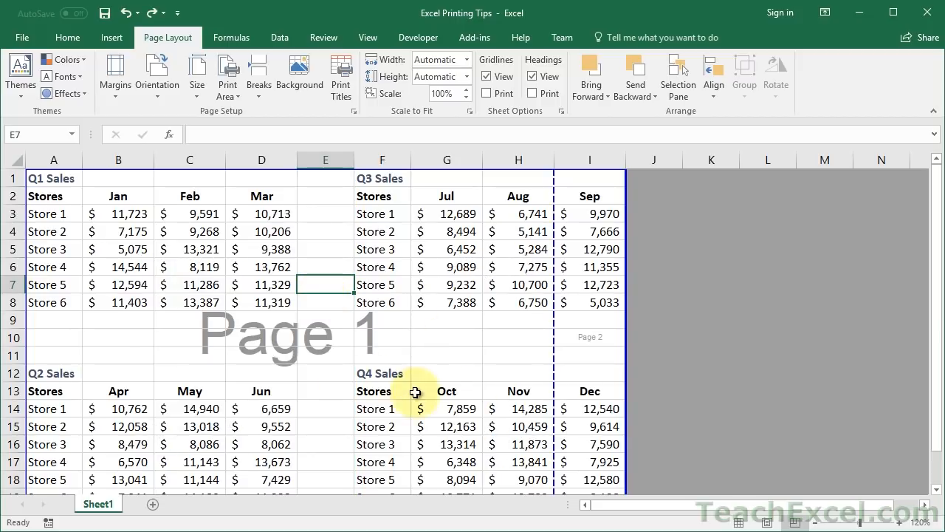
Step: Insert horizontal and vertical page breaks together at cell F12, then reset all page breaks
left_click(368, 374)
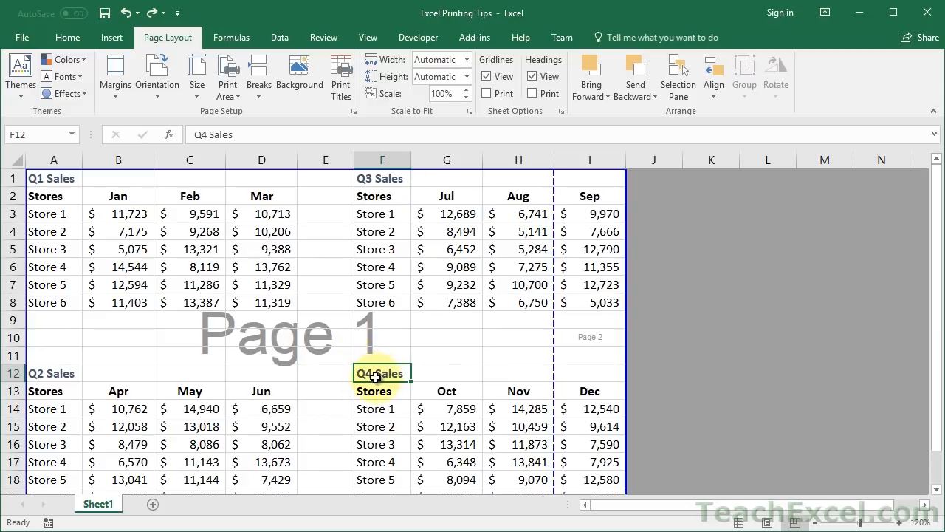
left_click(260, 88)
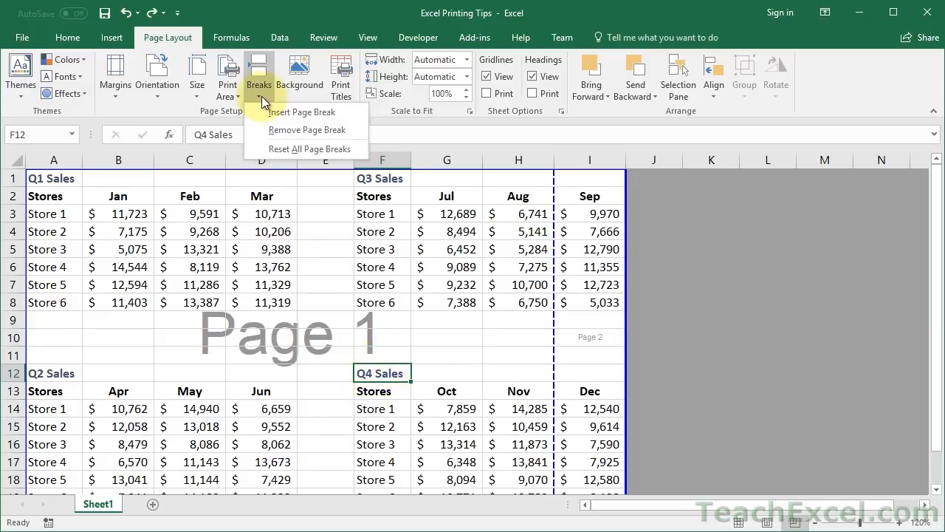
left_click(265, 105)
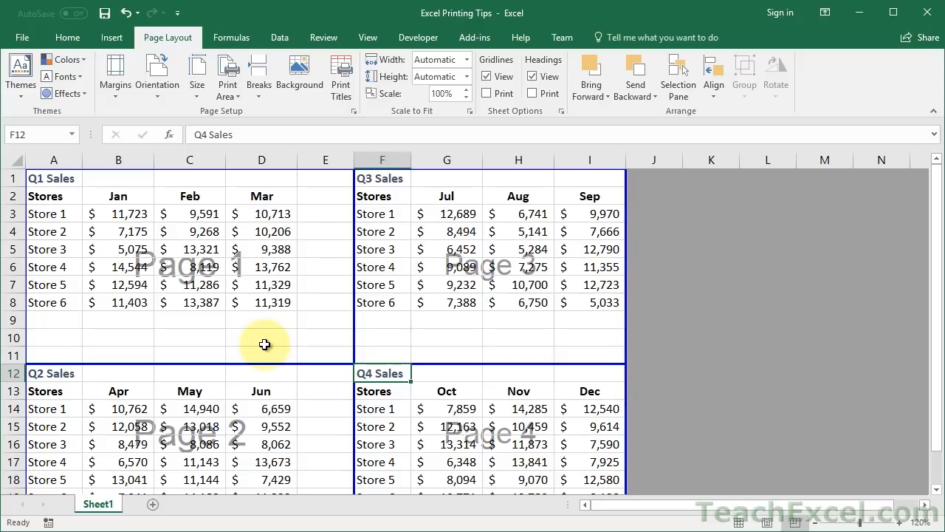
left_click(266, 94)
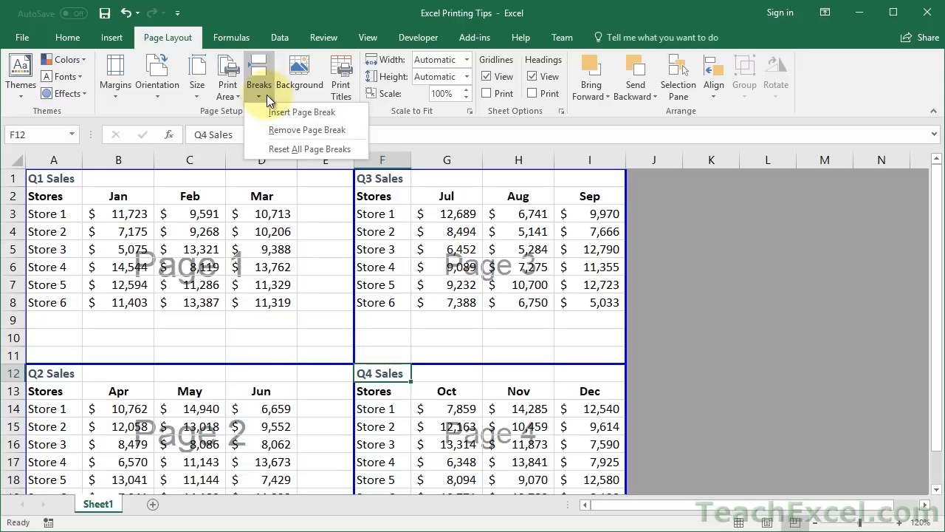
left_click(278, 149)
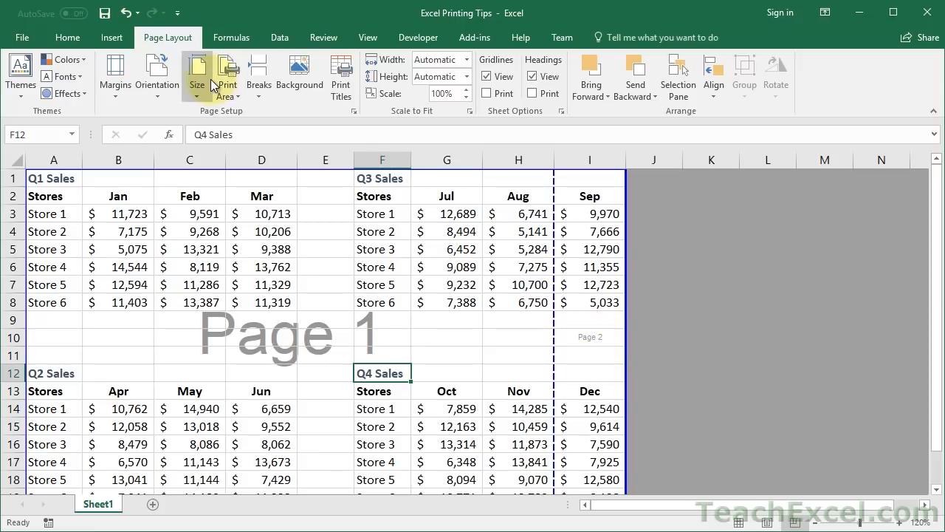
Step: Switch the page orientation to Landscape, then return it to Portrait
left_click(147, 86)
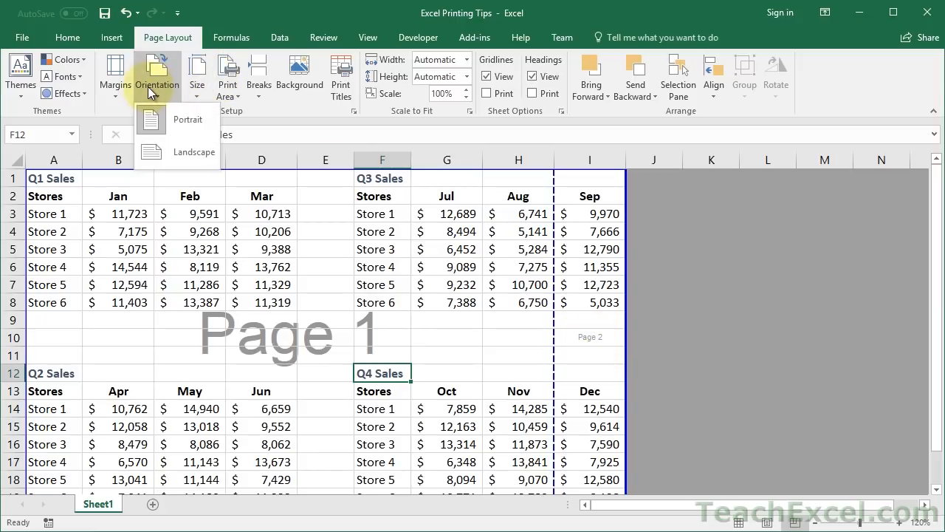
left_click(176, 152)
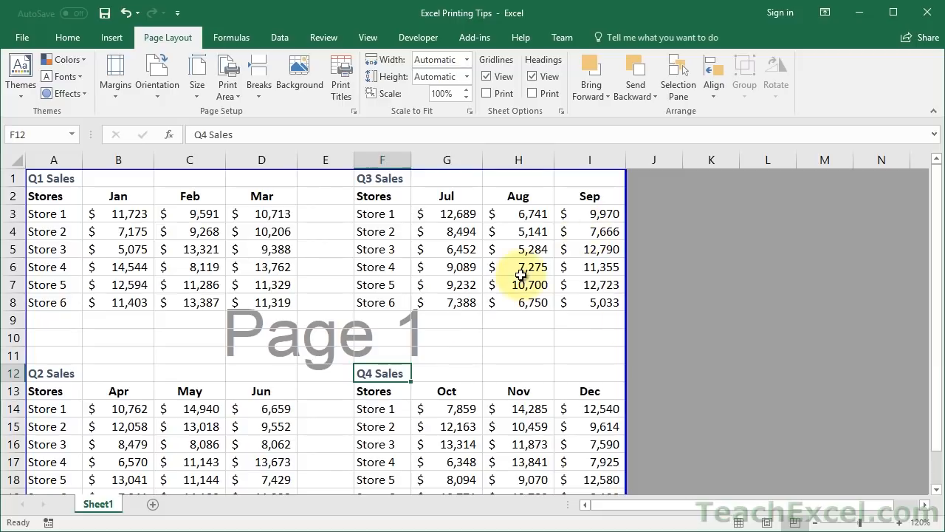
left_click(815, 522)
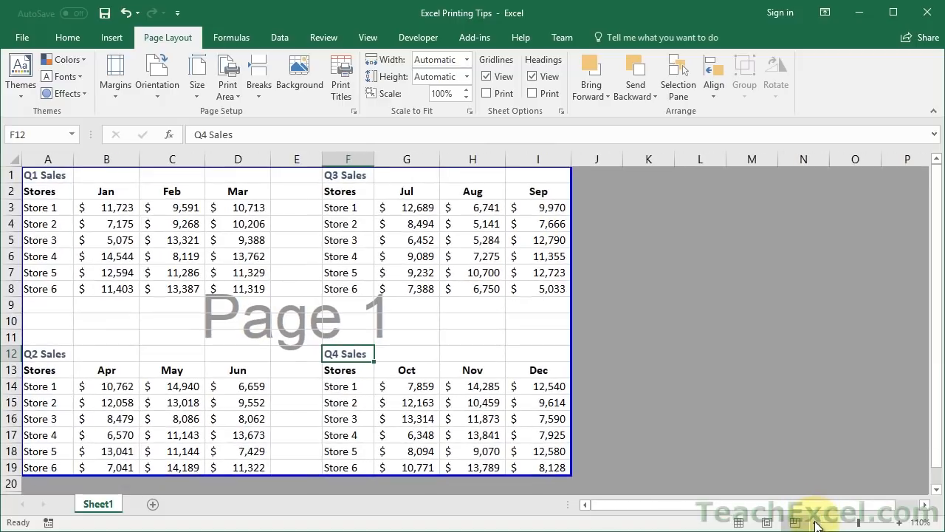
left_click(156, 83)
left_click(167, 118)
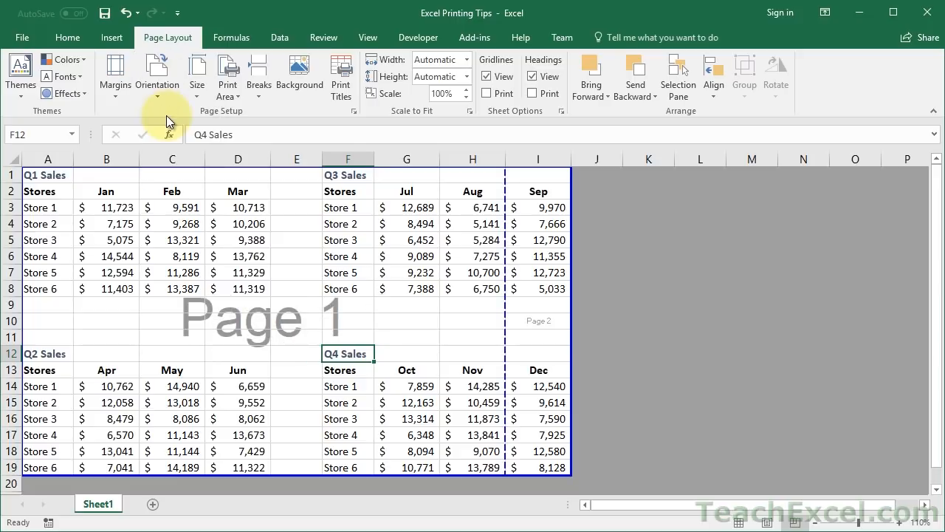
Step: Reduce the print scale to 90% and check the sheet in the print preview
left_click(466, 98)
left_click(467, 97)
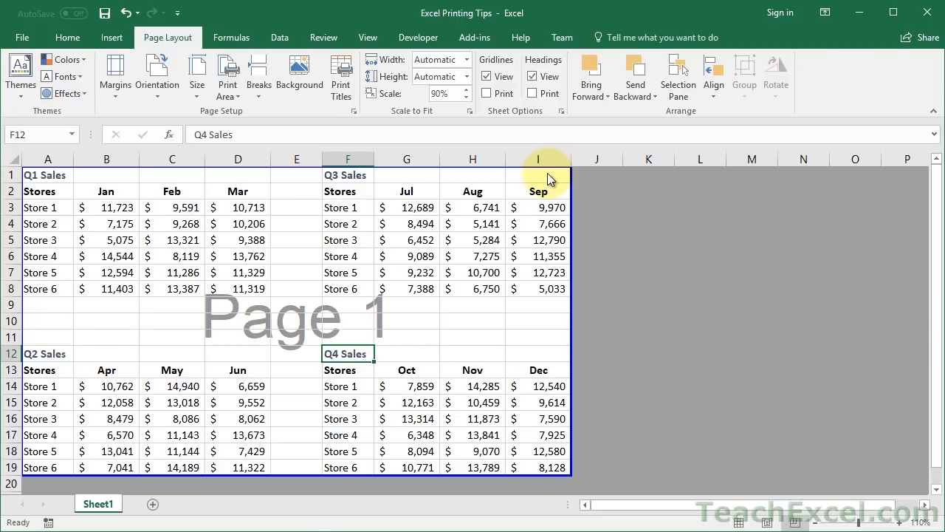
key("ctrl+p")
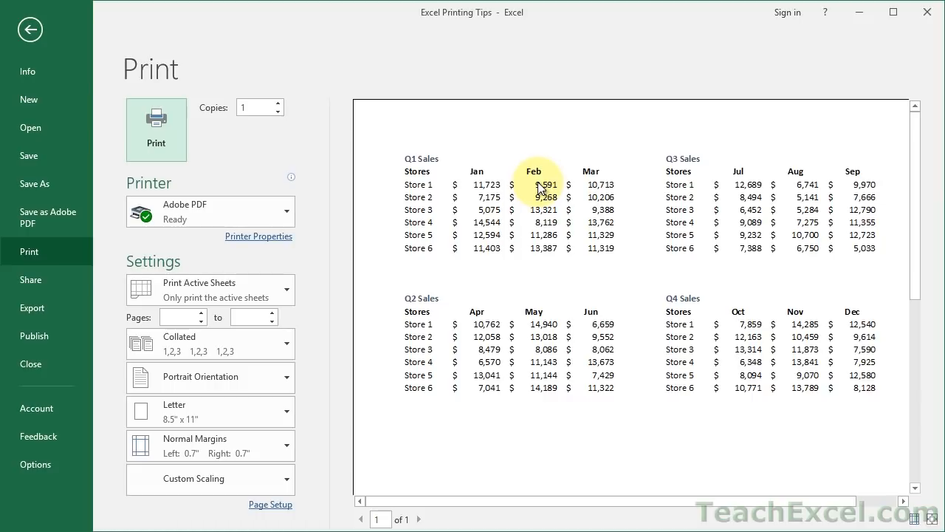
key("Escape")
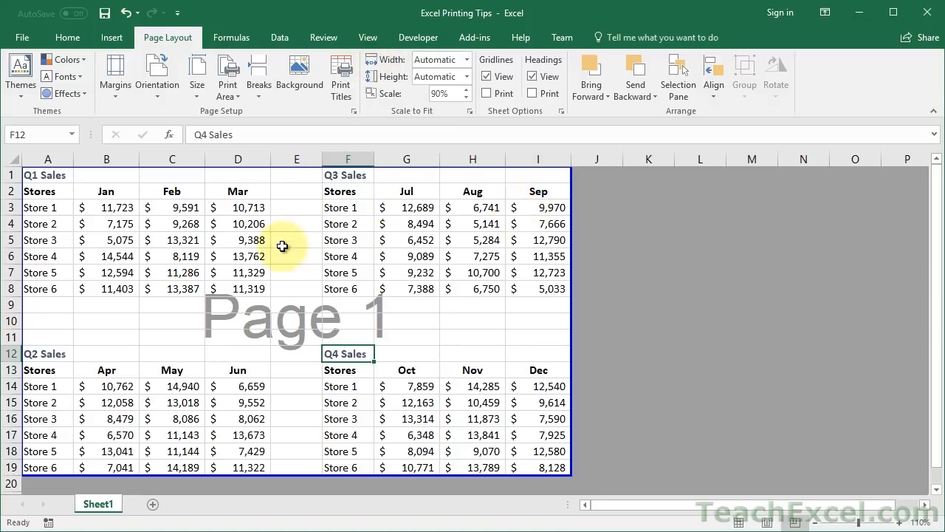
Step: Switch the worksheet from Page Break Preview to Normal view
left_click(367, 43)
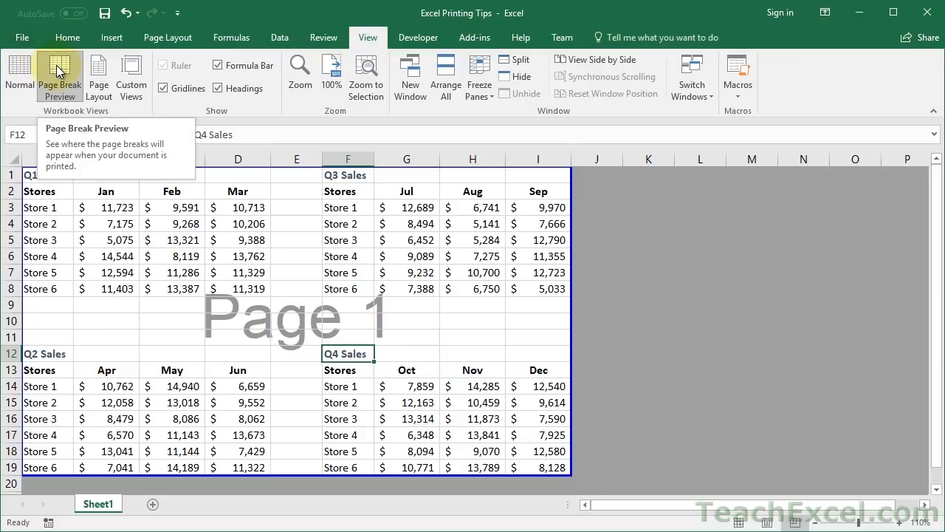
left_click(19, 73)
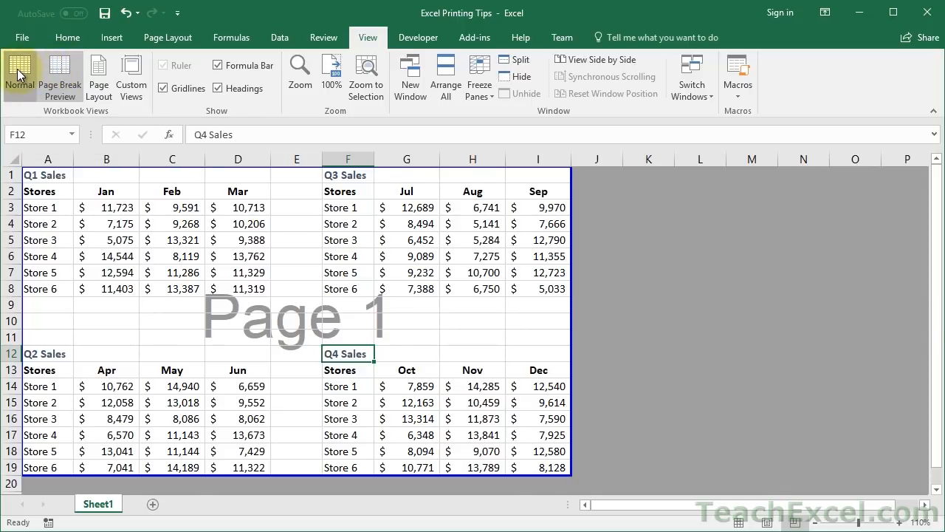
left_click(164, 40)
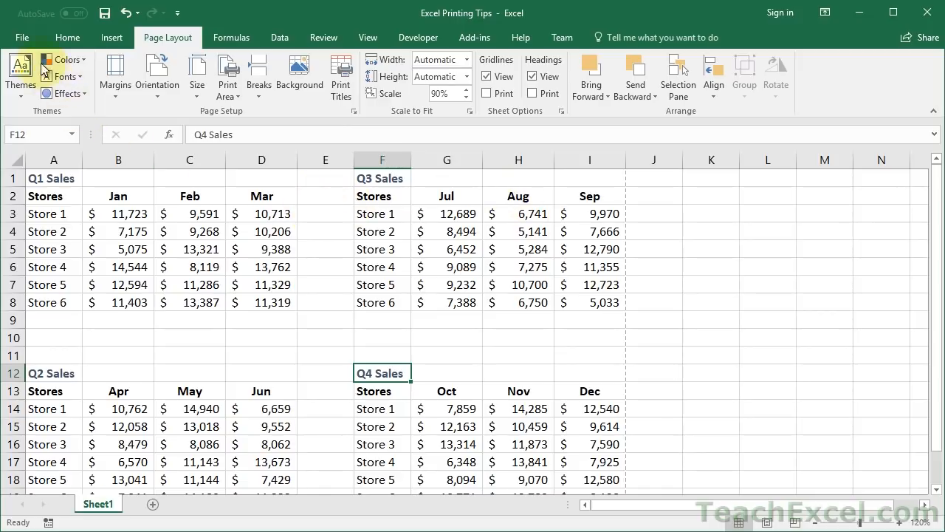
Step: Turn off Show page breaks for Sheet1 in the advanced Excel options and apply the change
left_click(19, 37)
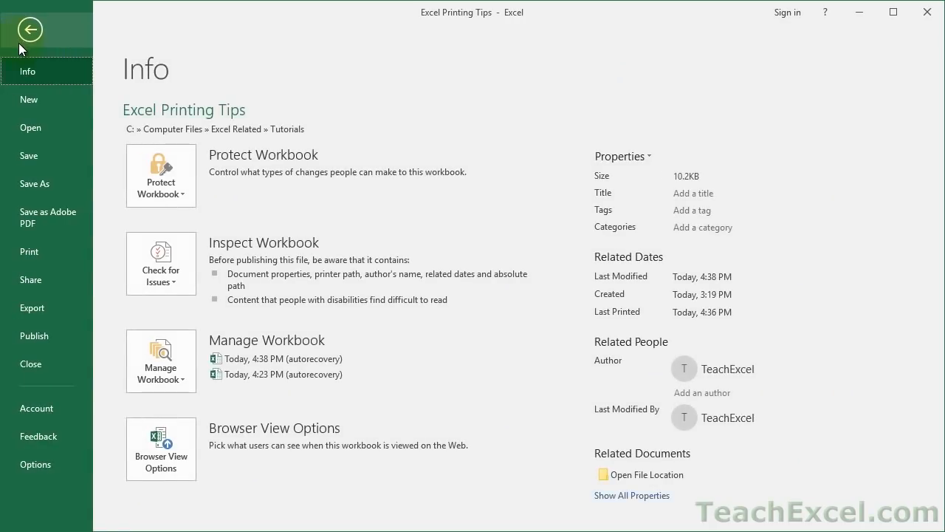
left_click(48, 462)
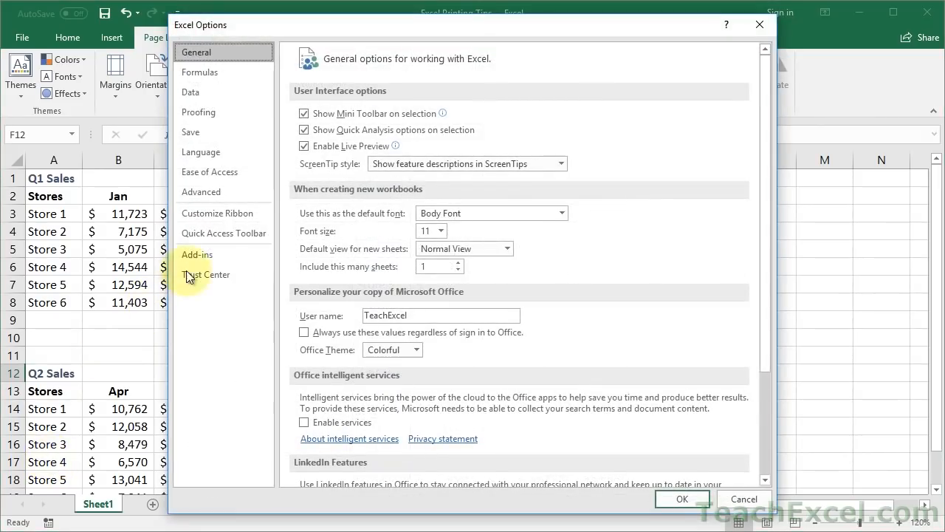
left_click(216, 192)
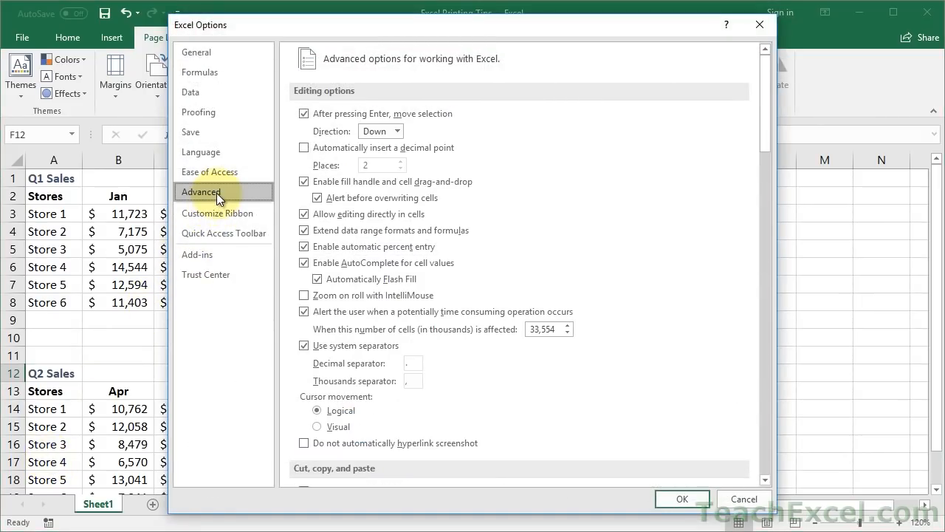
scroll(310, 224, "down", 10)
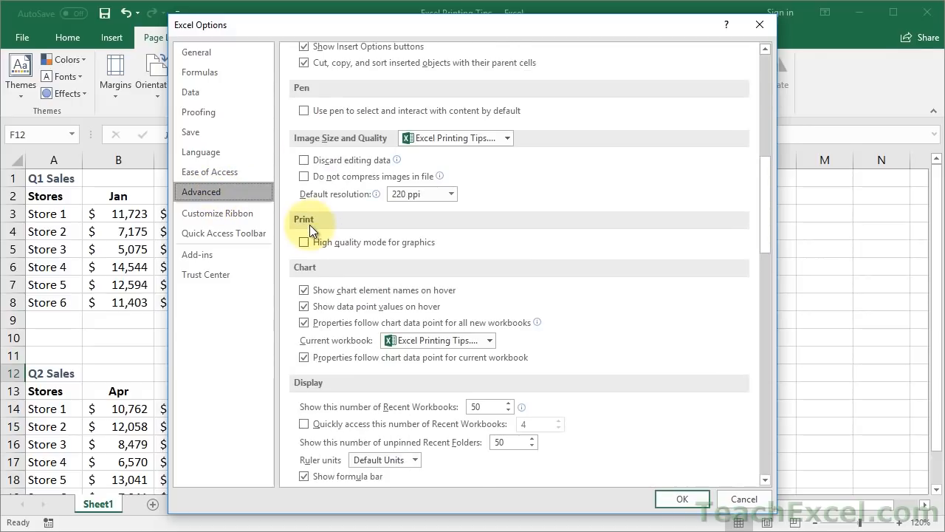
scroll(310, 225, "down", 12)
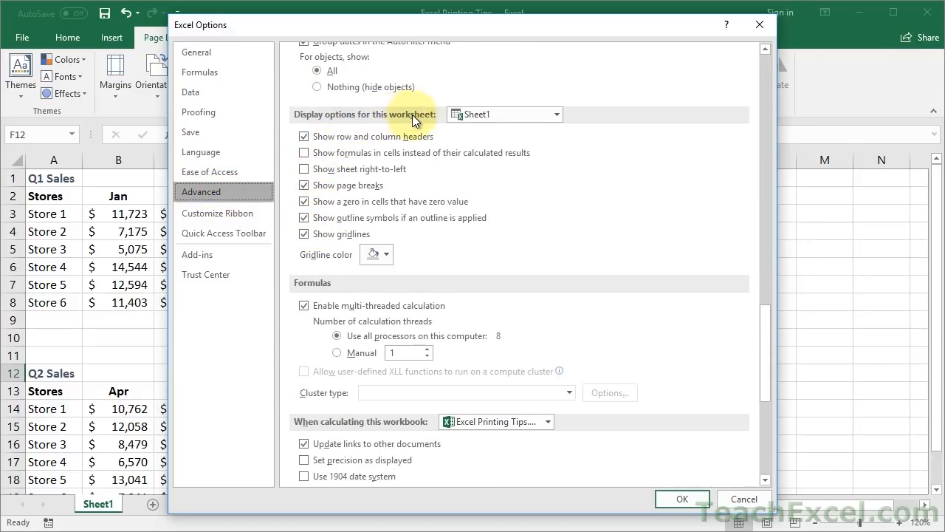
left_click(305, 186)
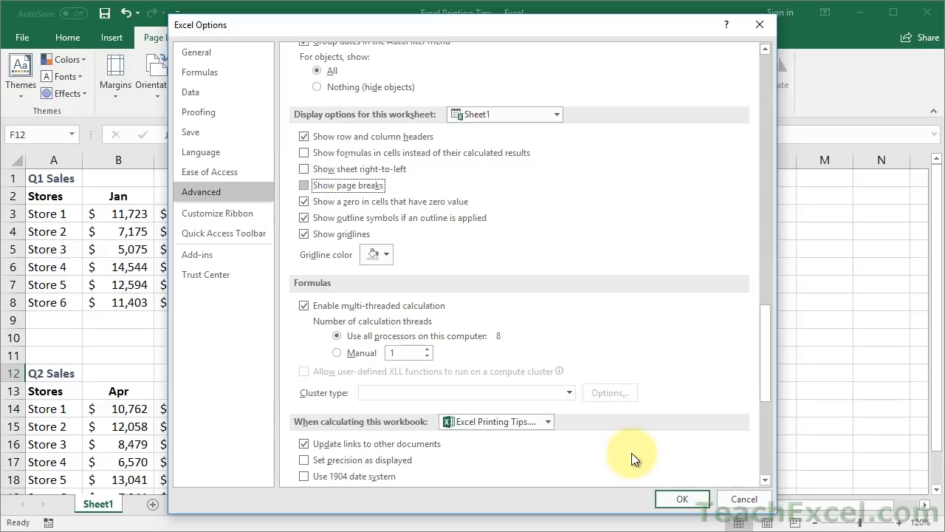
left_click(682, 499)
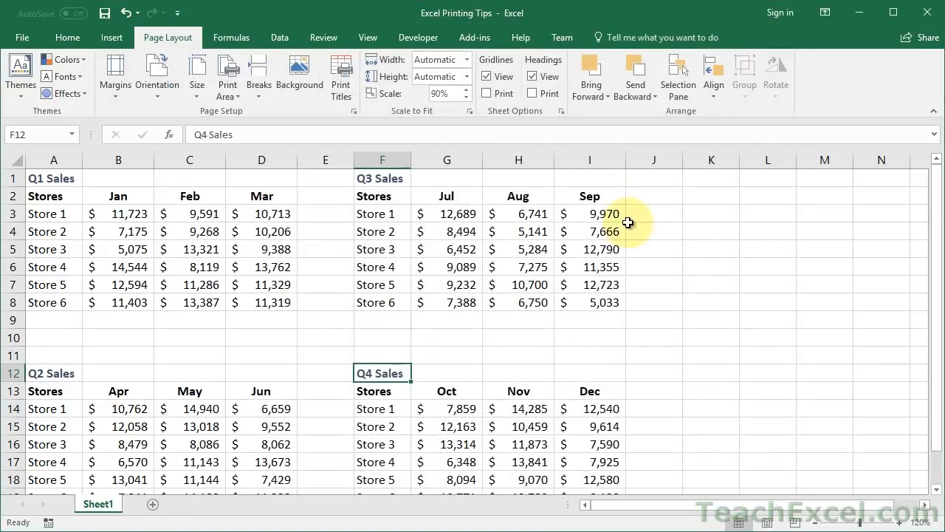